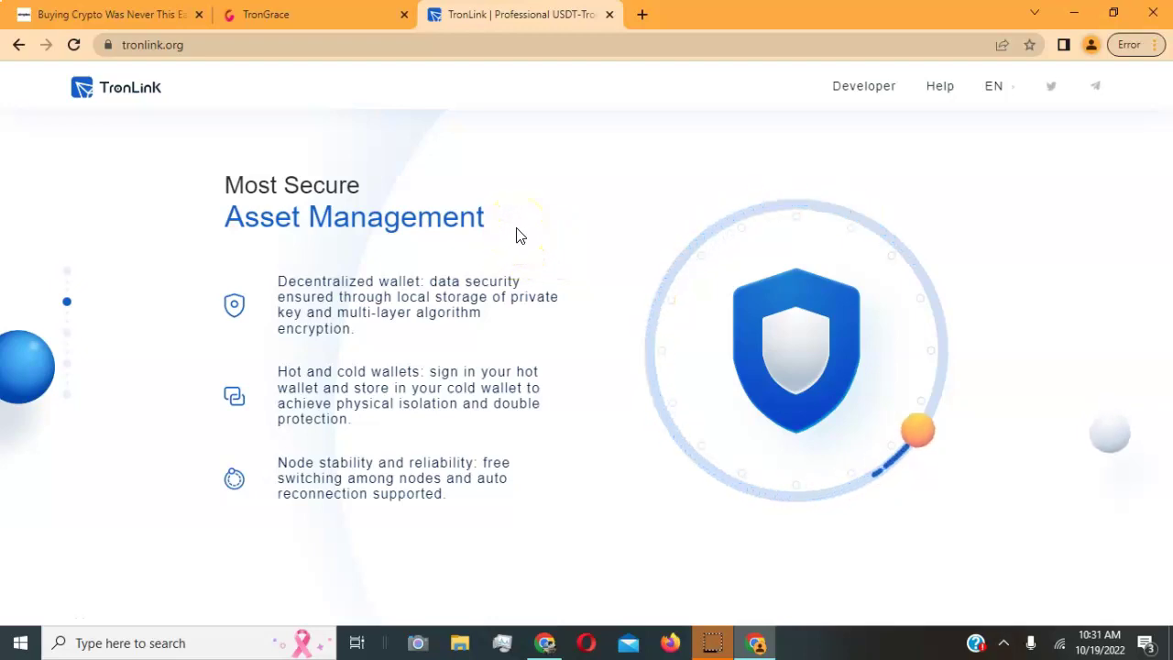
Open tronlink.org and reveal the Browser Extension choices: Chrome Web Store and Add-ons for Firefox
click(532, 218)
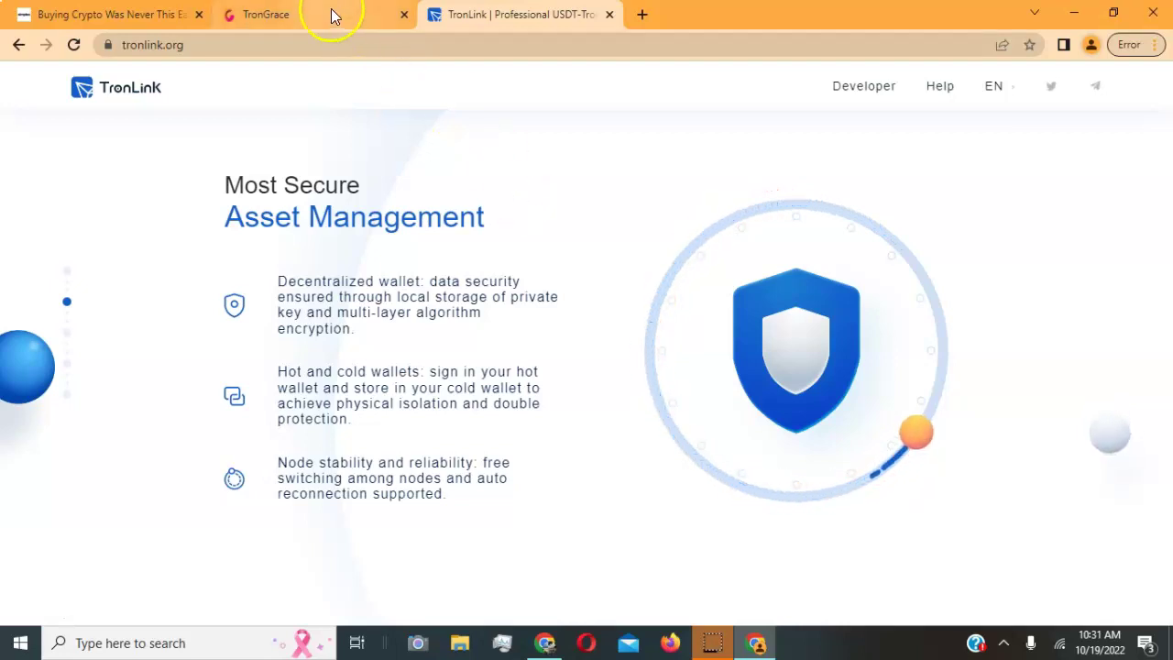
click(505, 28)
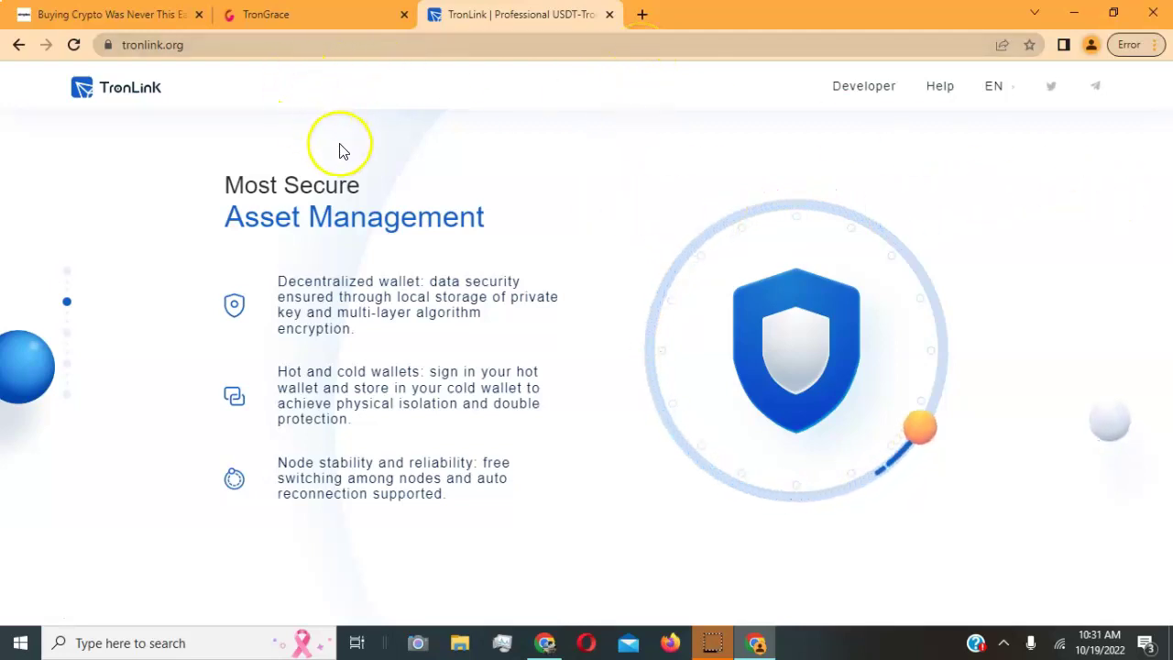
scroll(398, 175, down, 1)
scroll(403, 184, up, 1)
scroll(421, 225, up, 1)
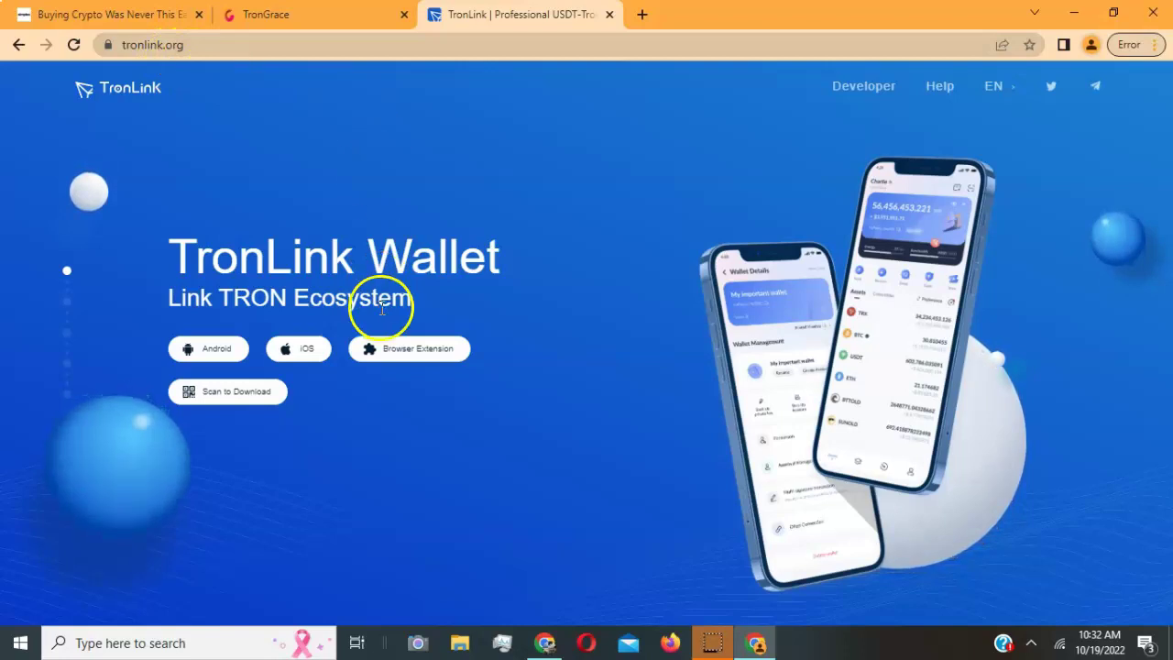
mouse_move(431, 359)
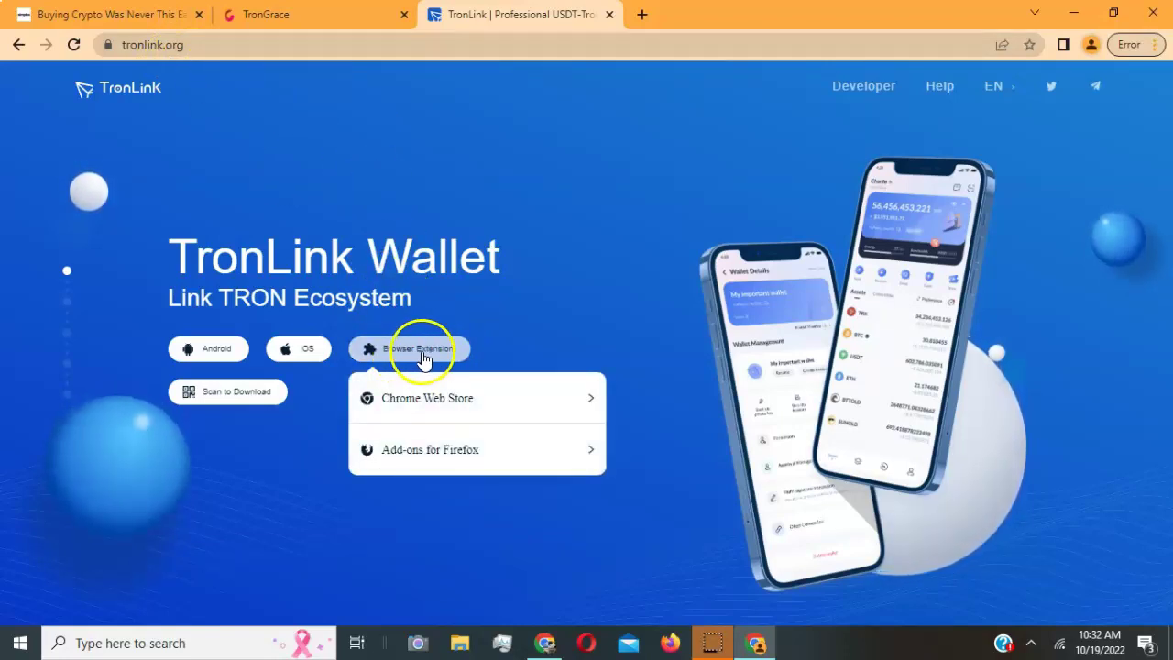
Add the TronLink extension to Chrome from the Chrome Web Store and close the Google sign-in tab
click(470, 402)
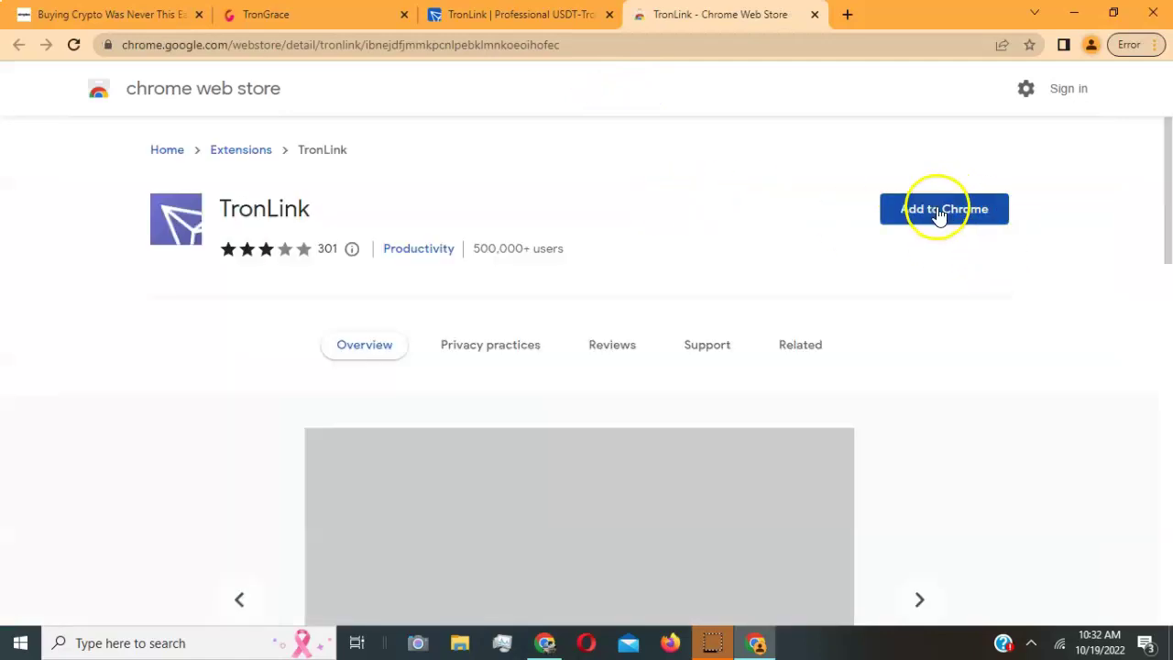
click(939, 213)
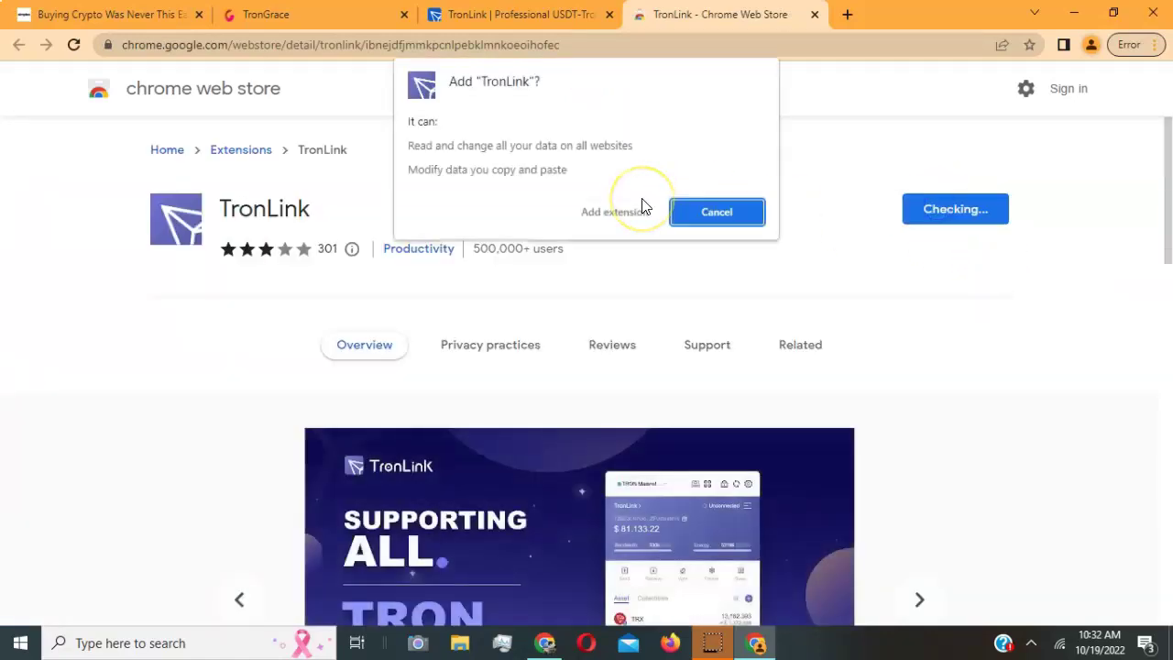
click(630, 218)
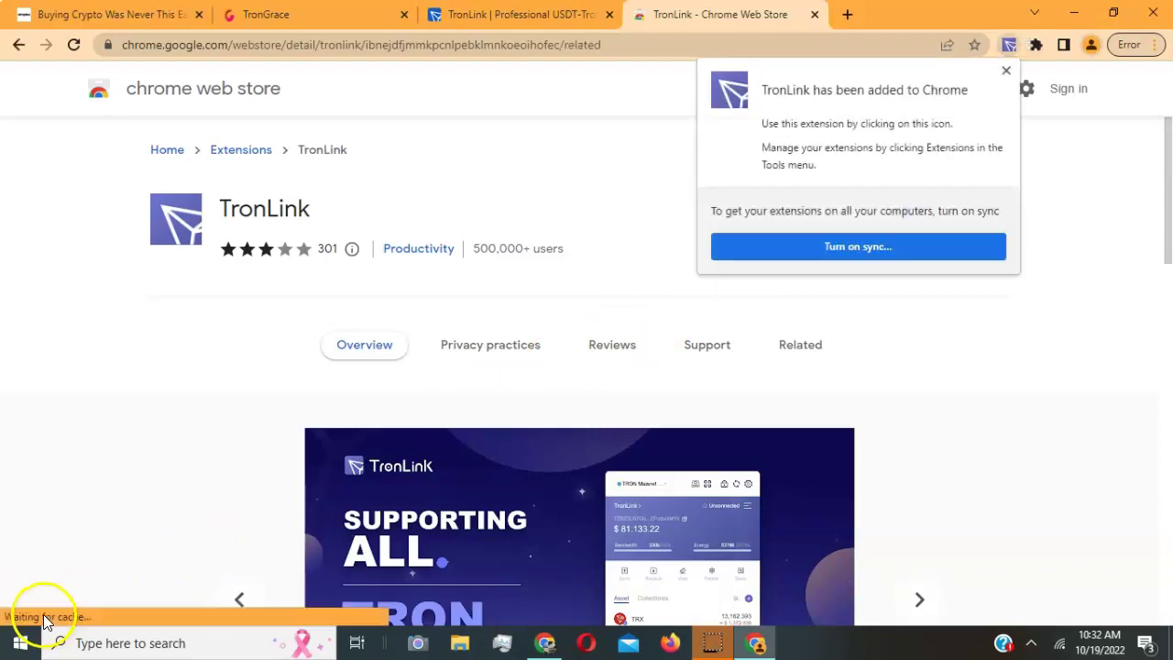
click(875, 249)
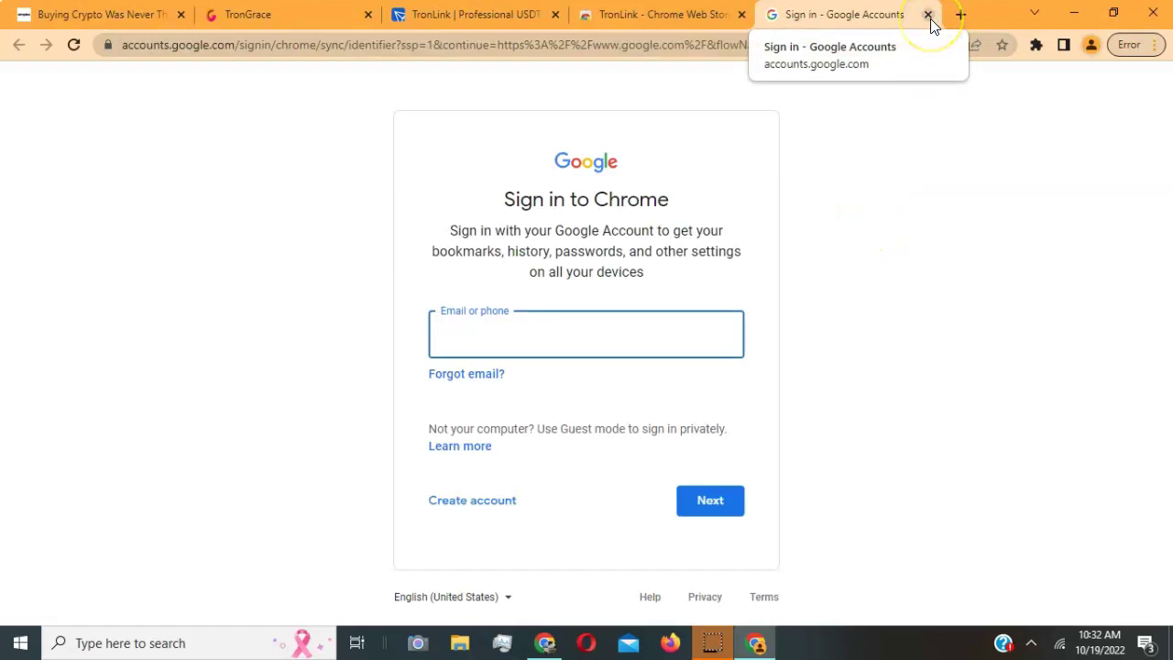
click(929, 16)
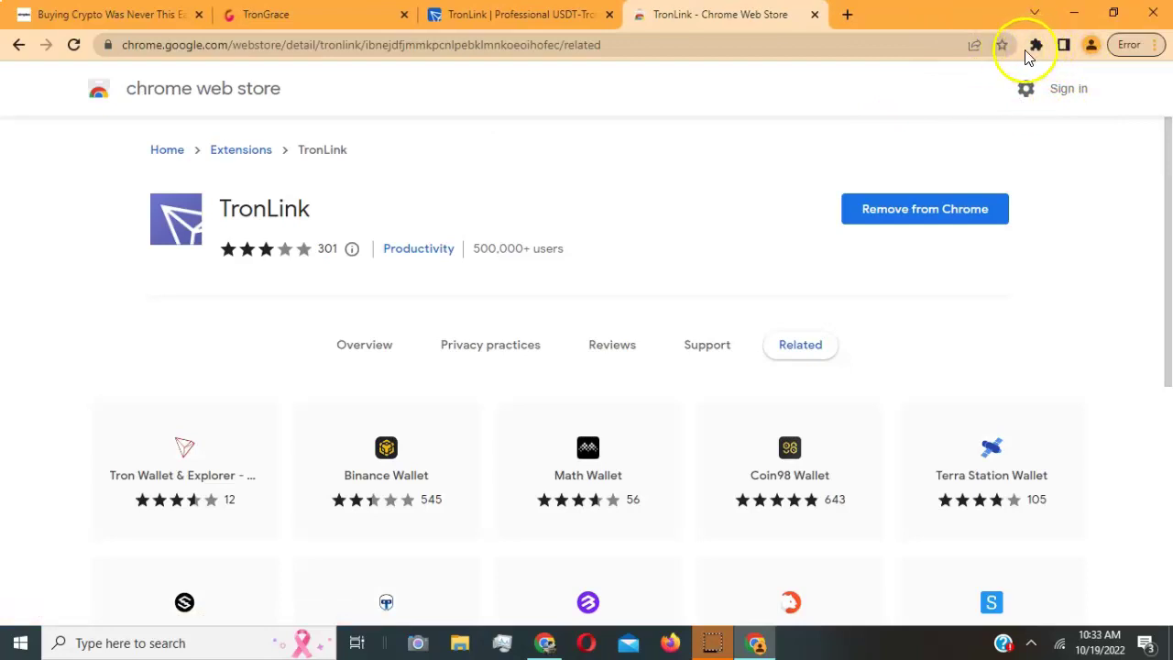
Pin TronLink to the Chrome toolbar and open its create-or-import wallet welcome popup
right_click(993, 21)
click(883, 86)
click(1037, 47)
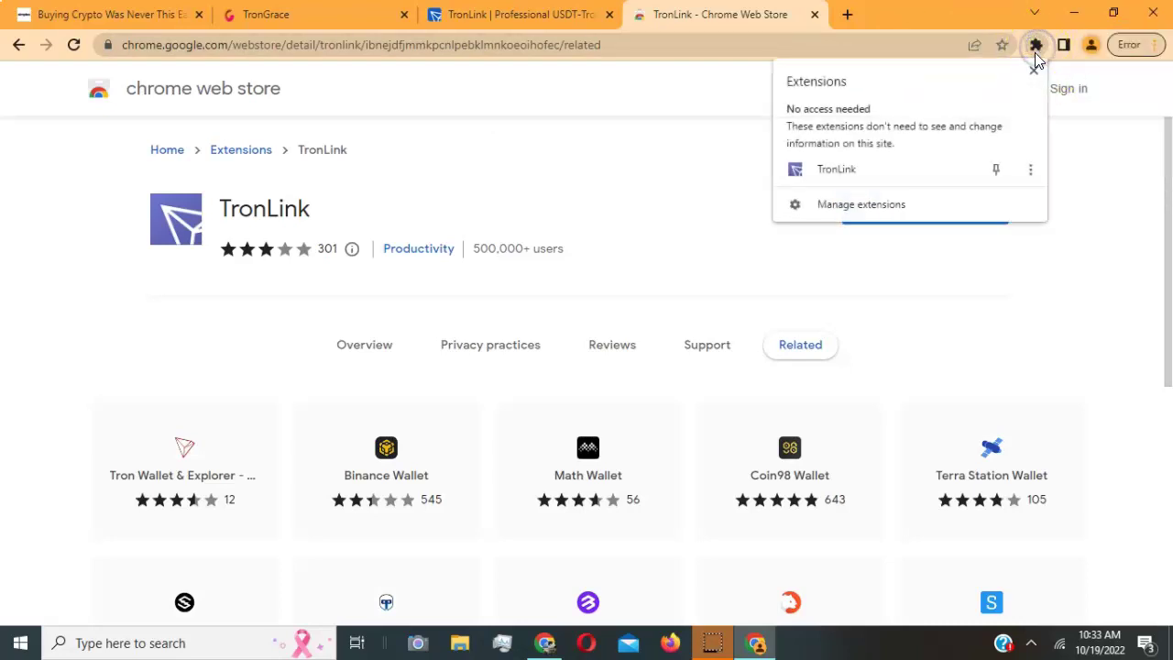
click(1000, 171)
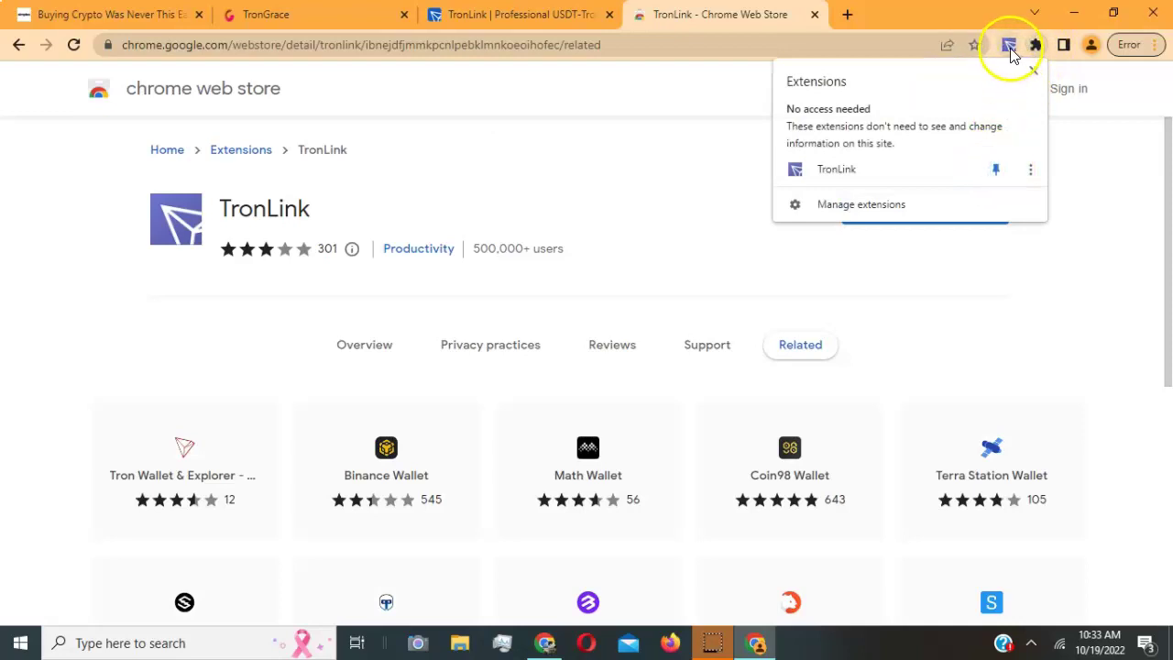
click(1122, 144)
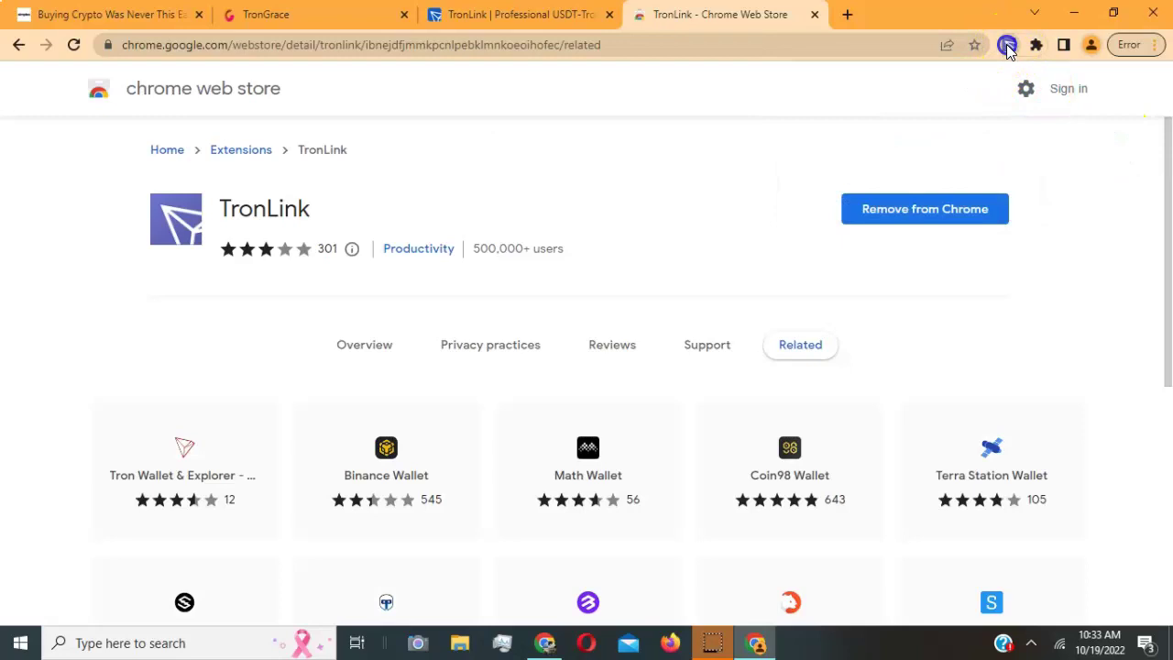
click(1008, 46)
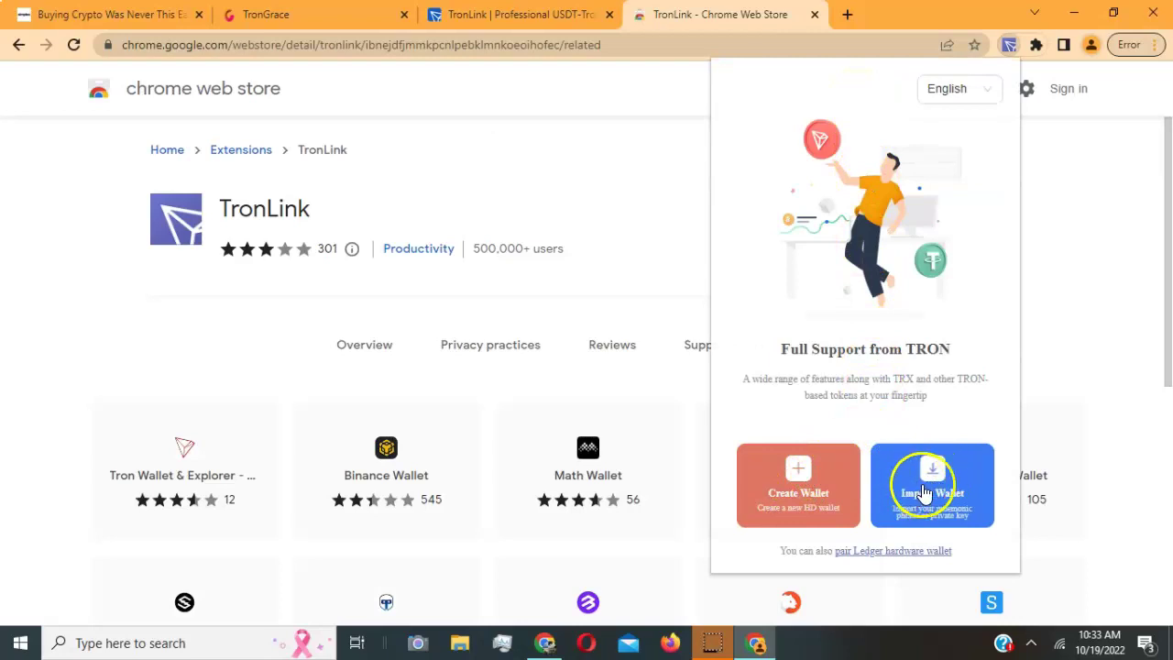
Scroll through and accept the User Agreement, then replace the default wallet name with 'Test'
click(803, 479)
scroll(852, 414, down, 10)
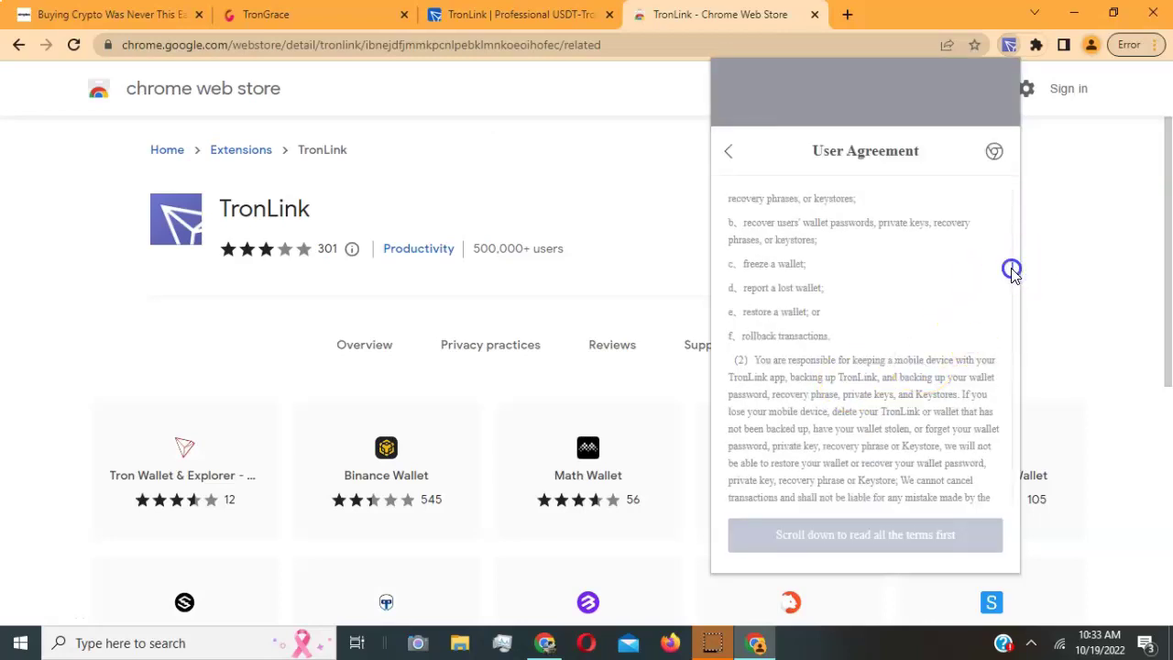
drag(1014, 270, 1015, 505)
click(867, 536)
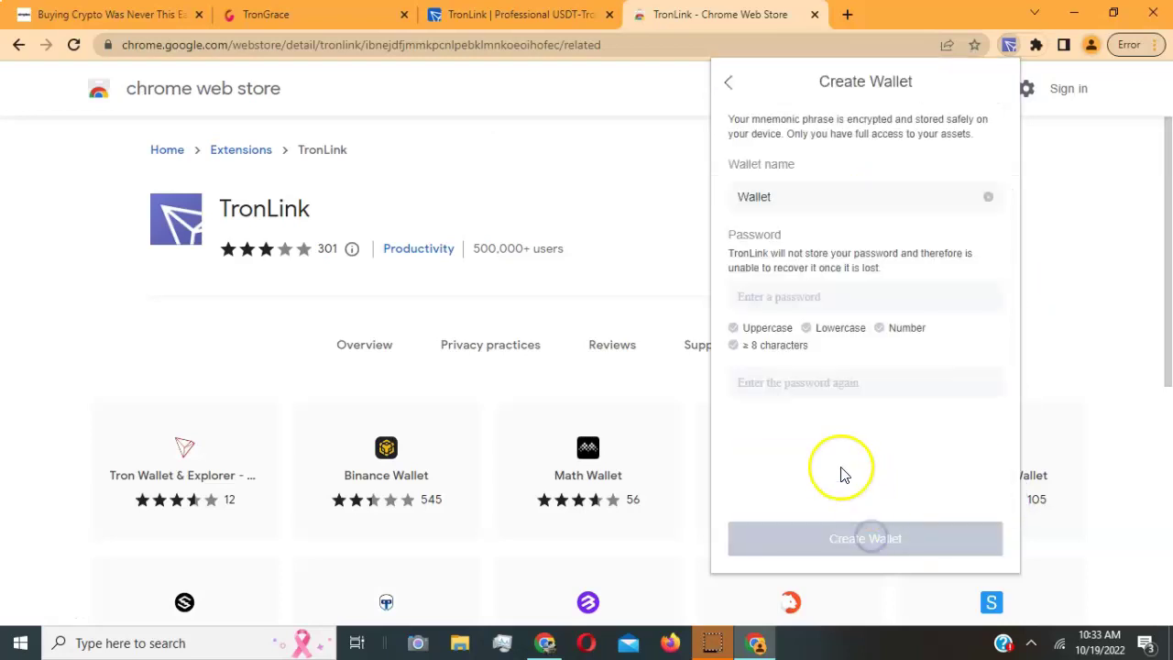
drag(807, 194, 694, 197)
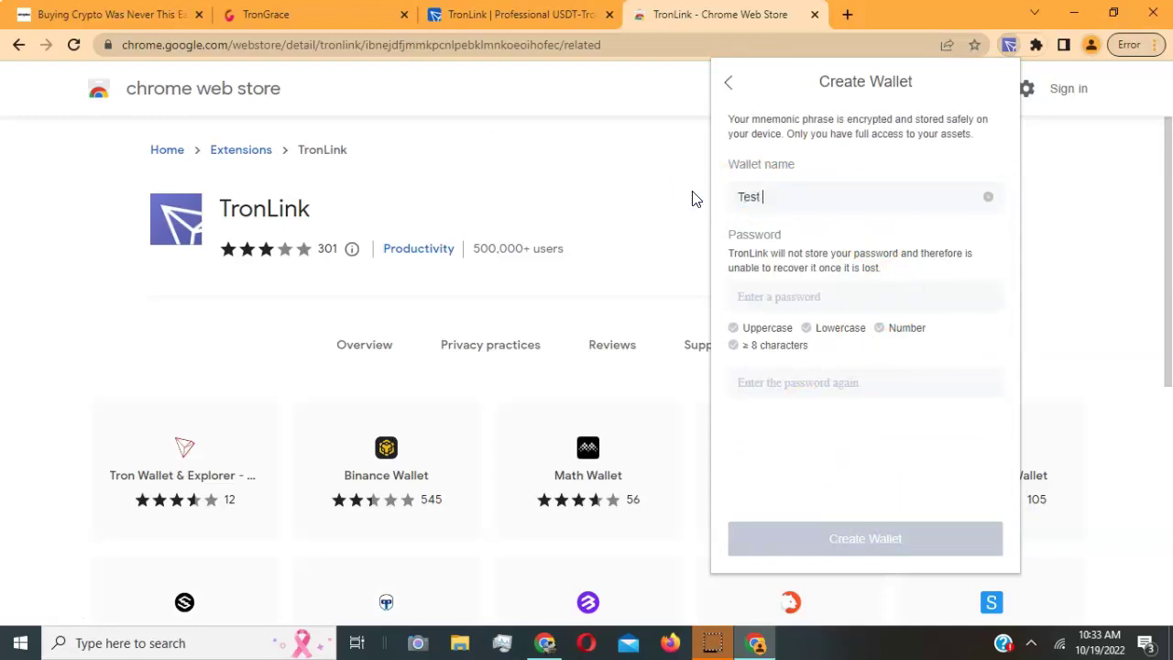
Name the wallet 'Test 1', enter and confirm its password, and create it
click(787, 289)
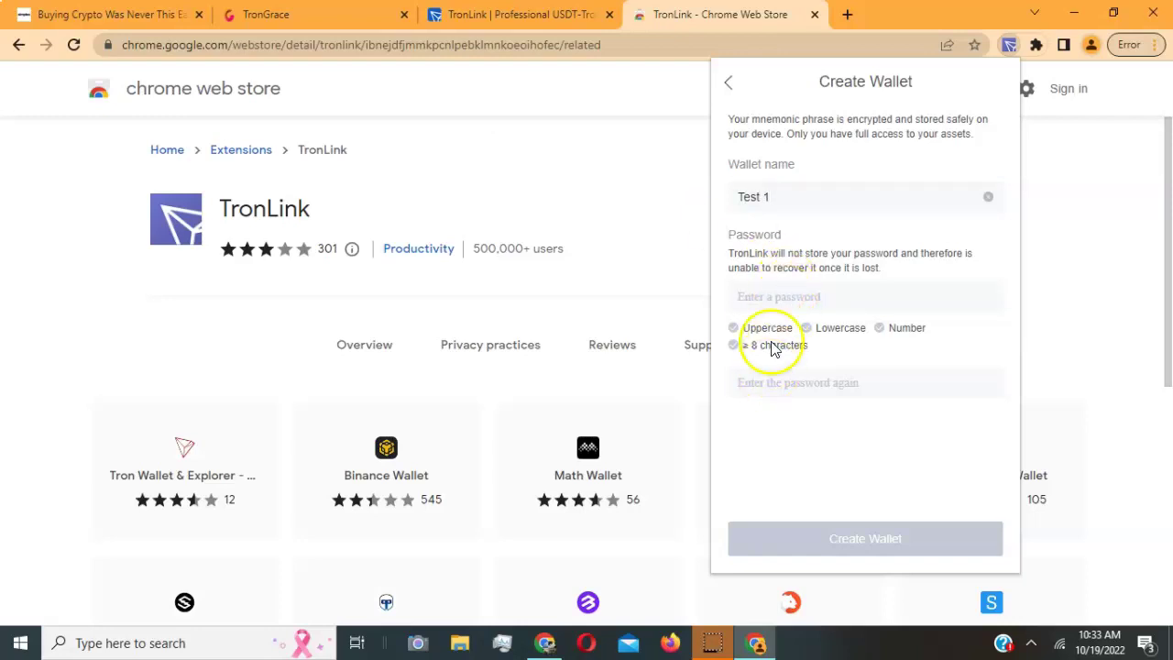
click(768, 383)
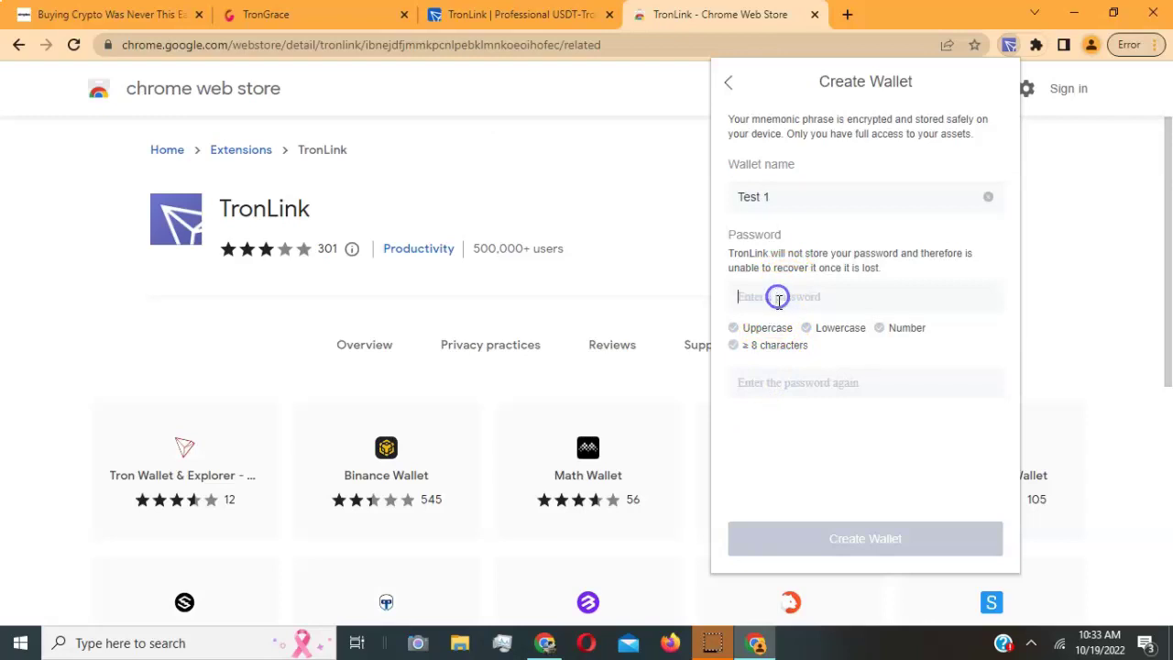
click(775, 296)
click(794, 381)
click(788, 298)
text(T)
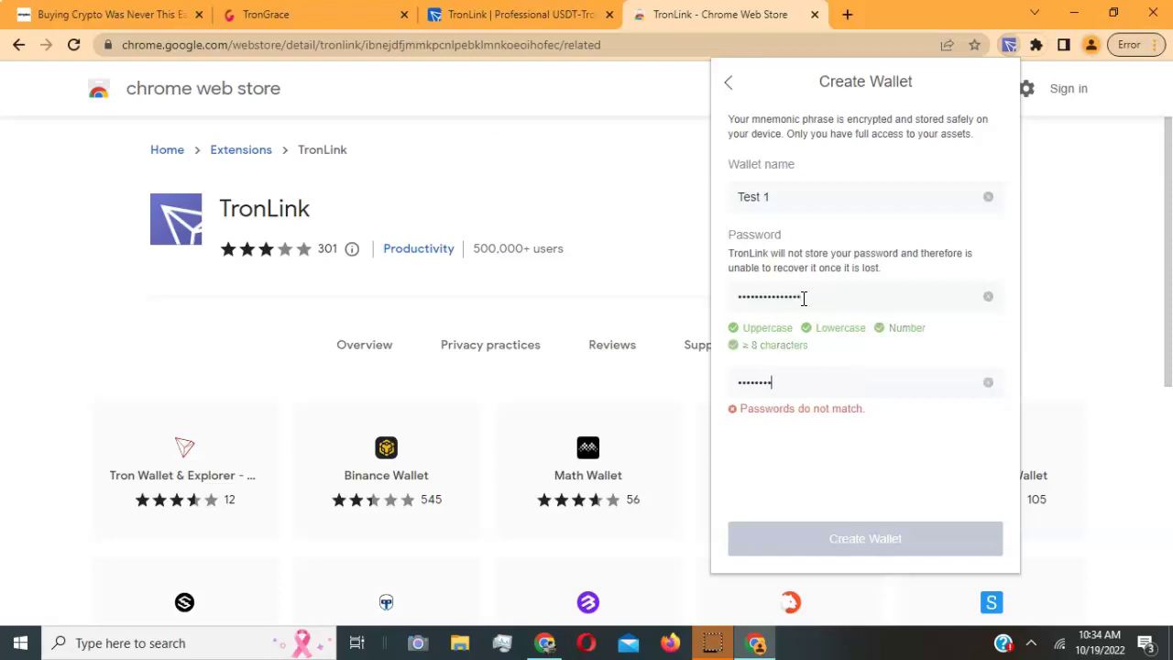
text(1)
click(850, 537)
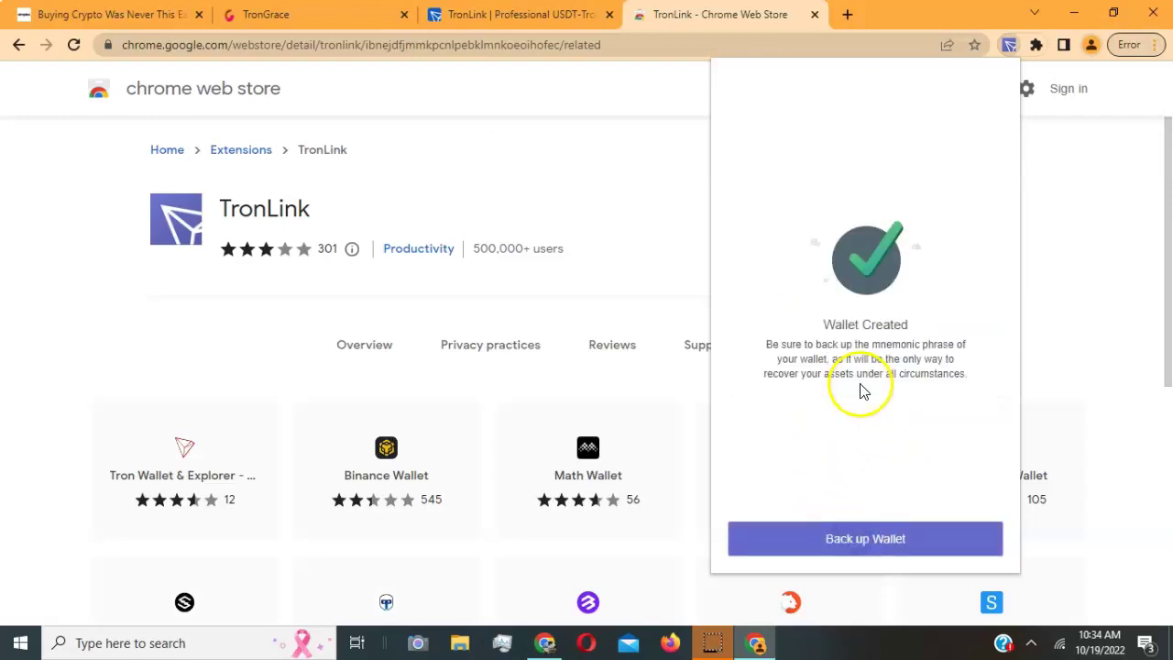
Start backing up the new wallet and re-enter the password to reach the mnemonic phrase page
click(865, 539)
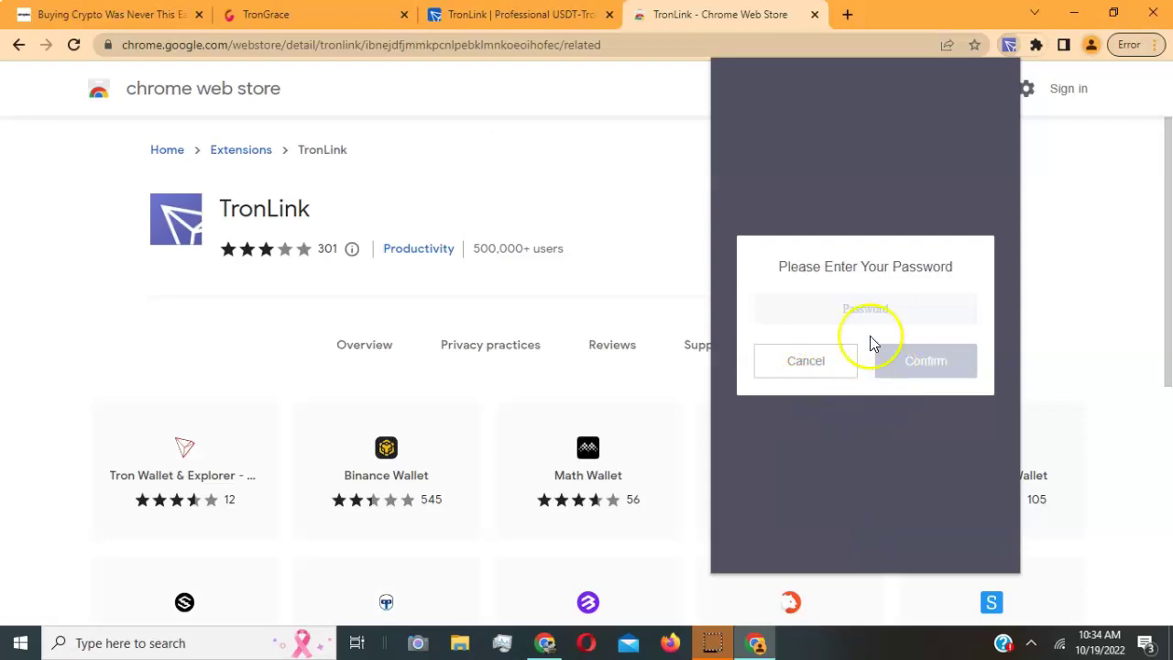
text(1)
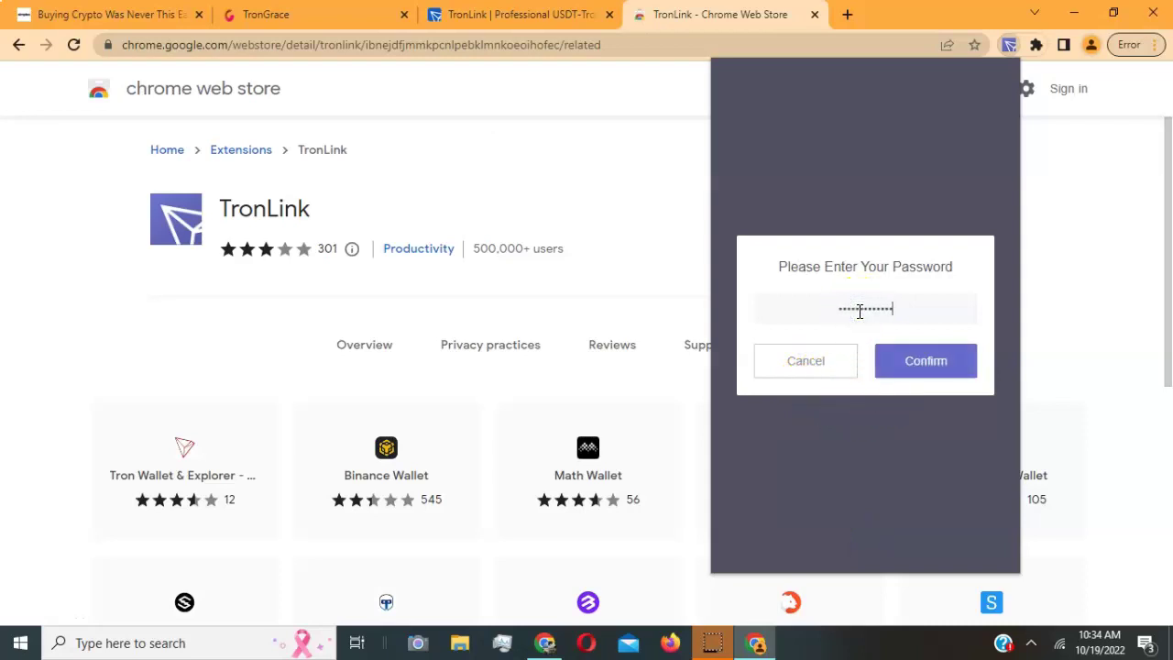
click(920, 371)
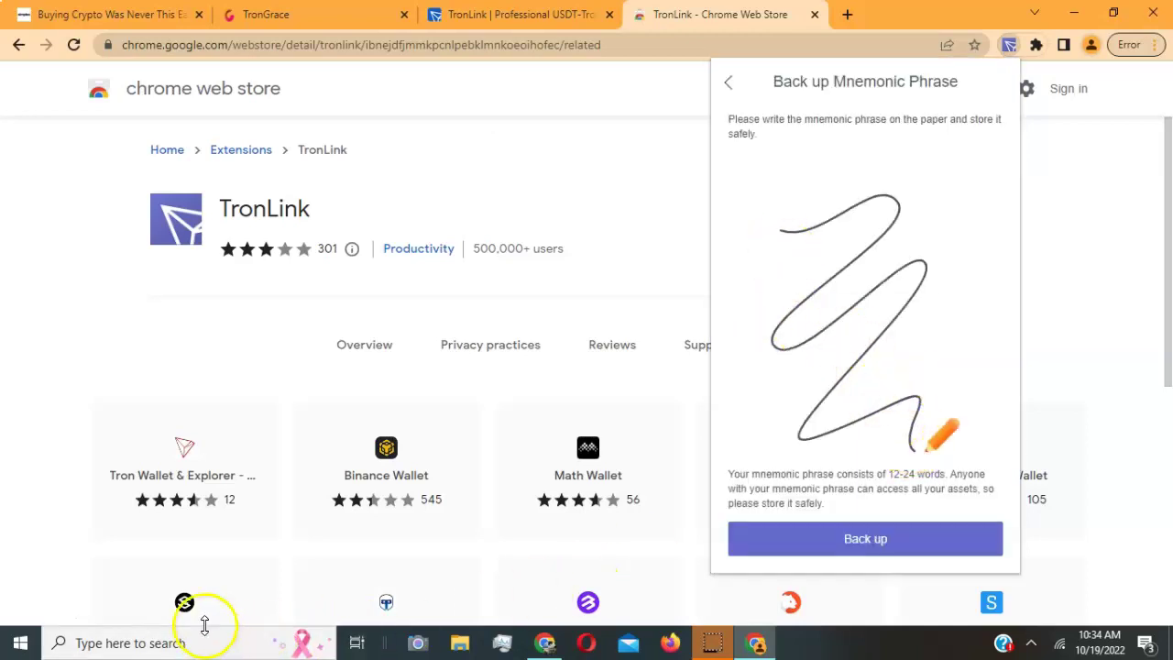
Back up the mnemonic phrase and continue to Verify Mnemonic, which asks for word no. 4
click(832, 544)
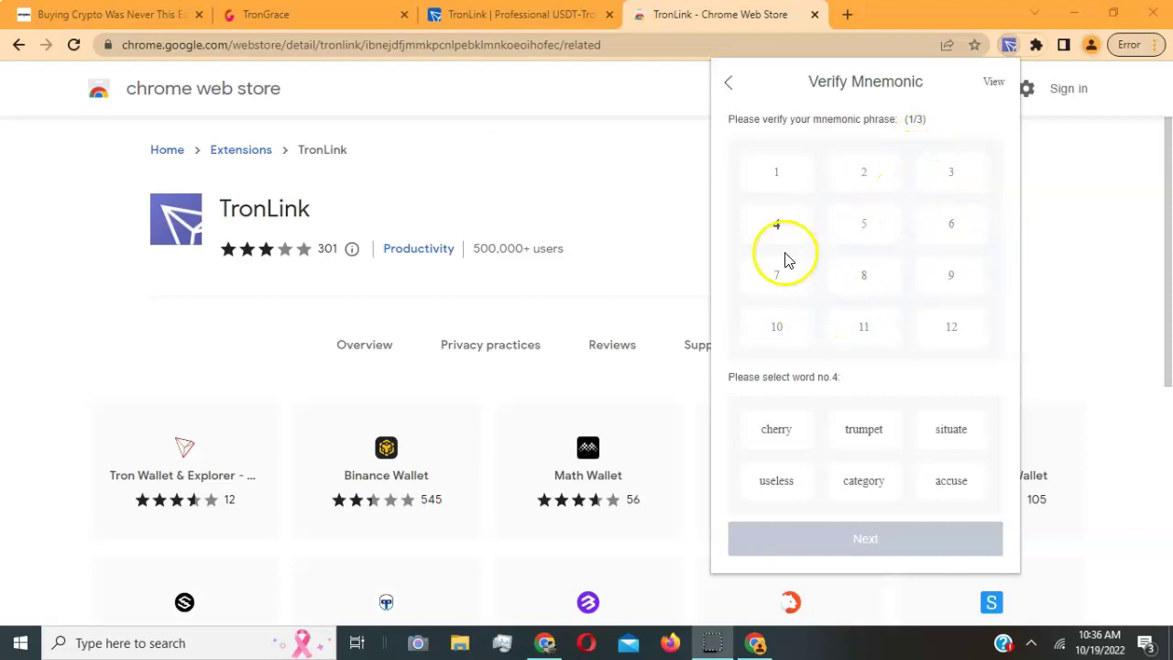
Pick the correct word no. 4 to advance verification to step 2 of 3, asking for word no. 7
click(37, 618)
click(776, 480)
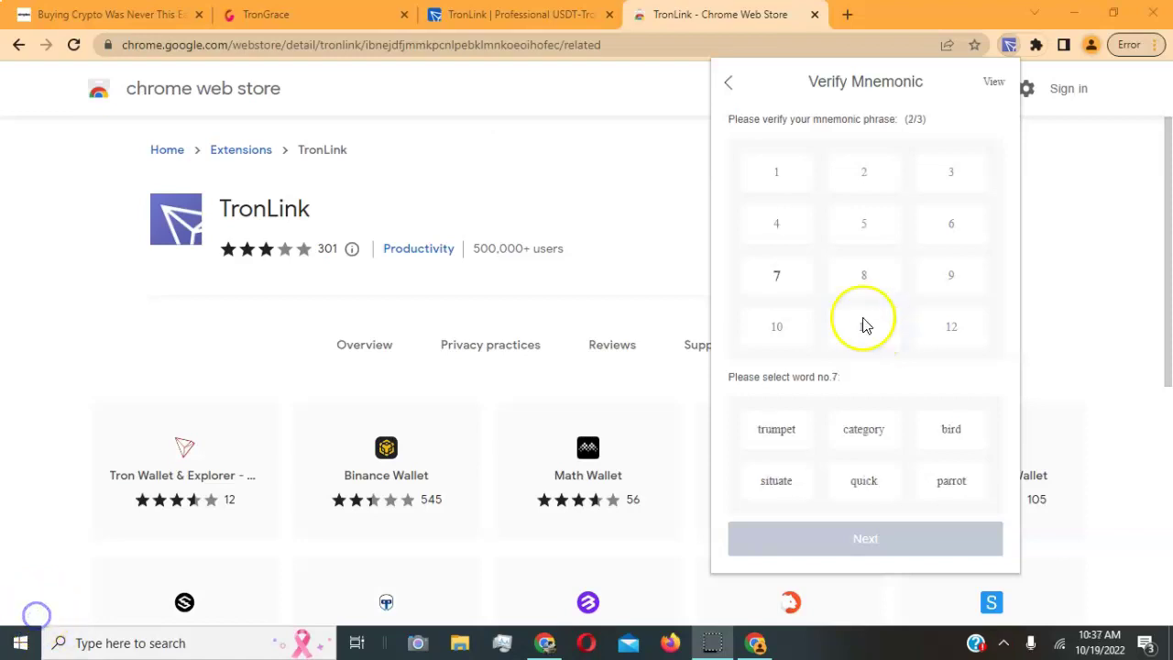
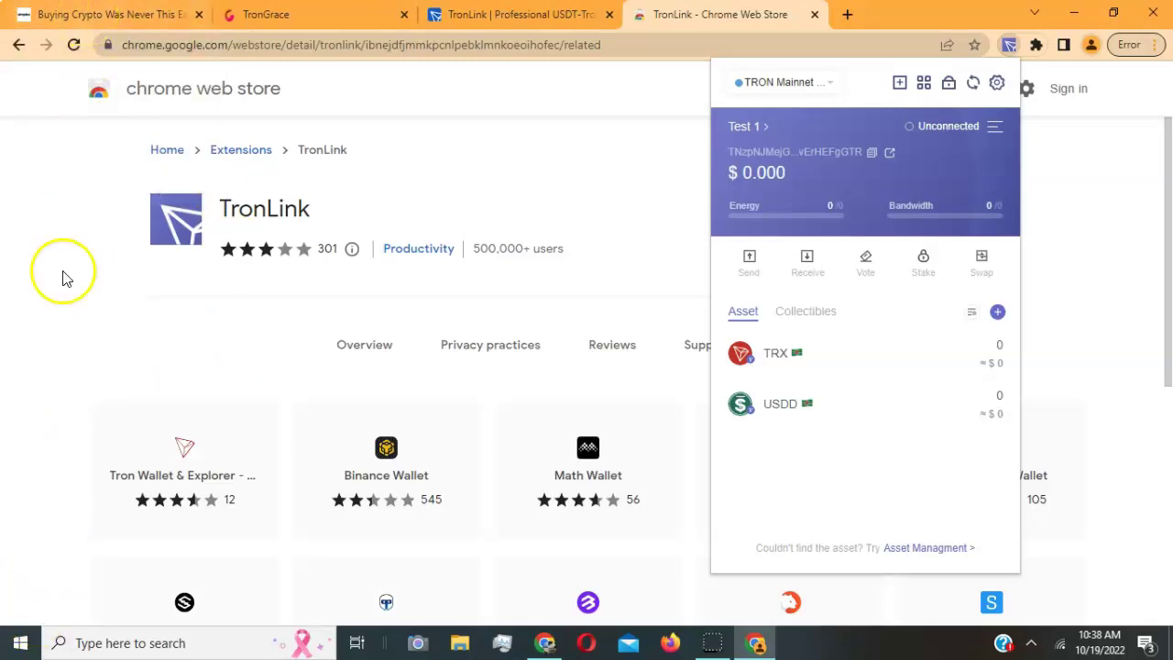
Back on the ChainBits buy page, tick the four crosswalk squares and pass the reCAPTCHA
click(112, 13)
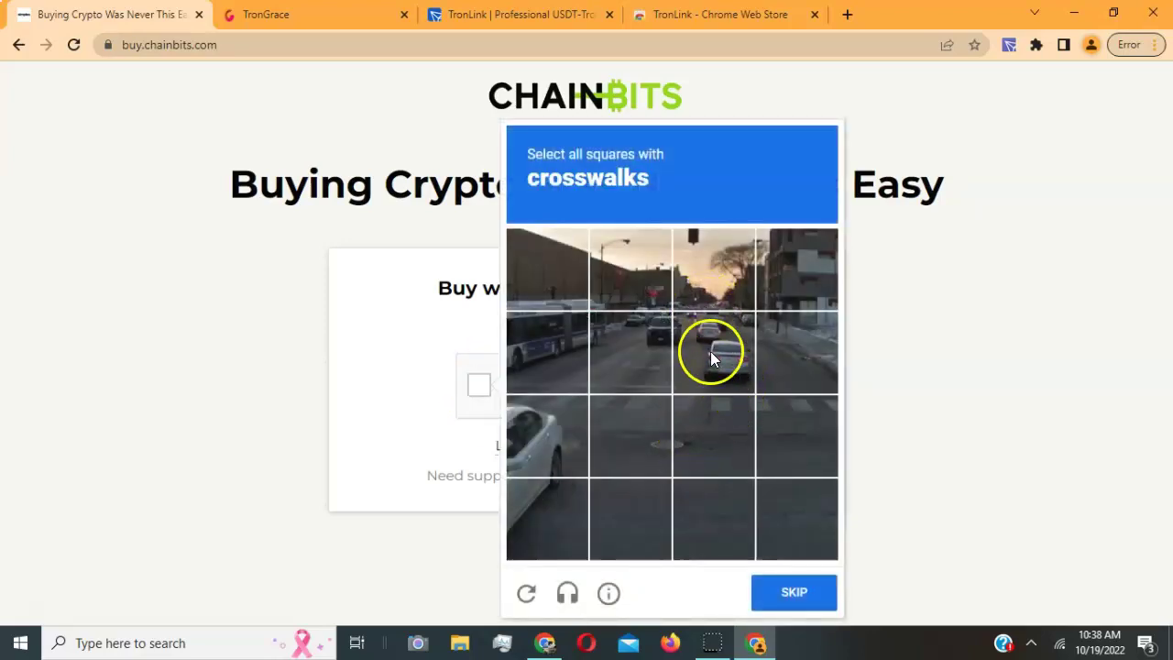
click(694, 423)
click(642, 436)
click(790, 430)
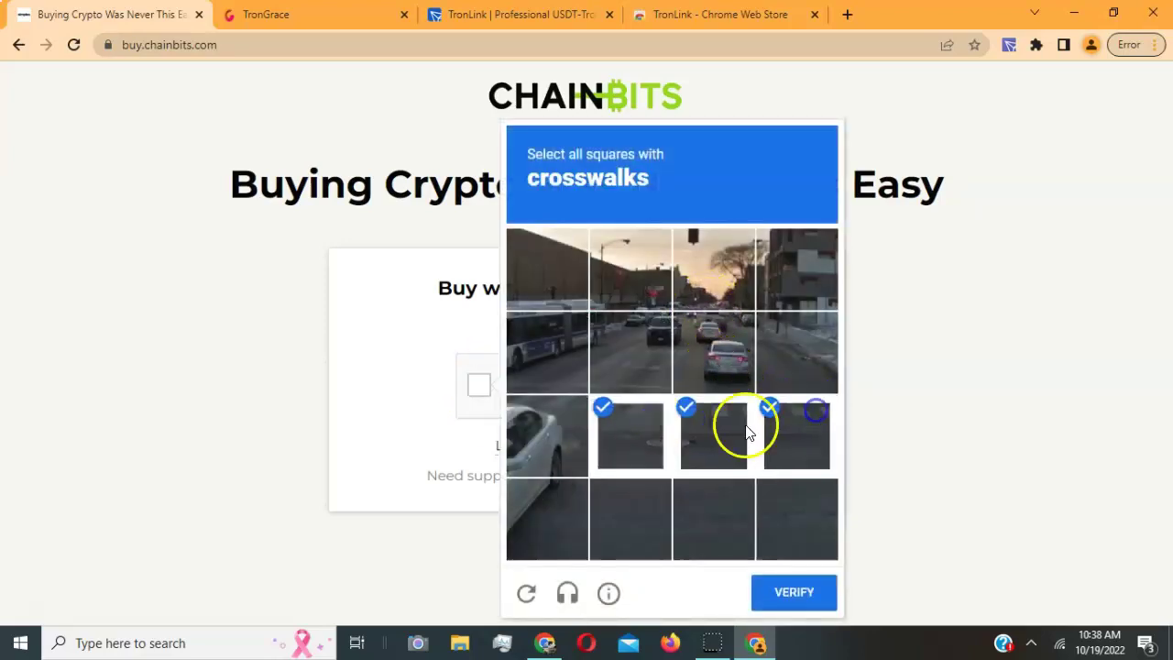
click(566, 437)
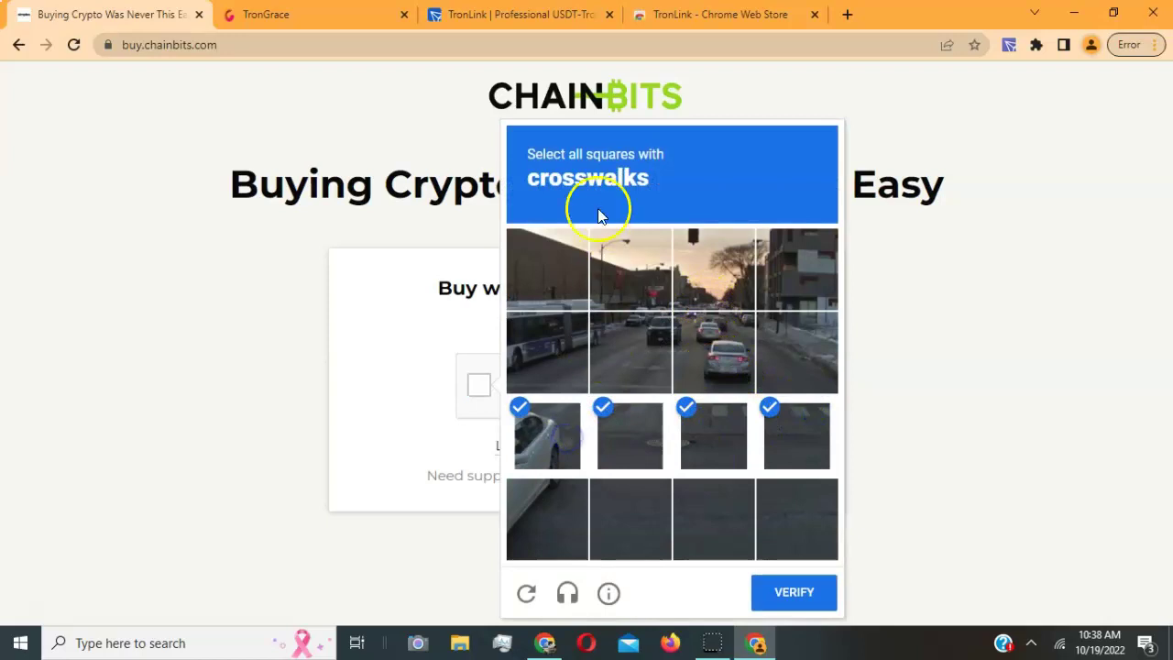
click(790, 594)
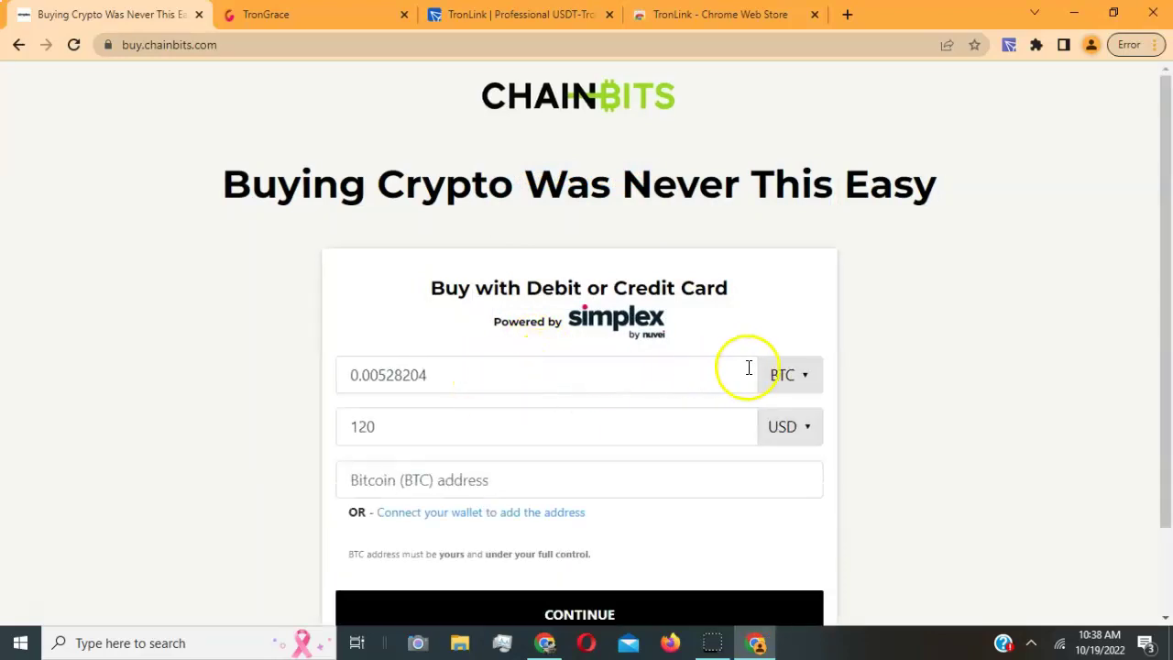
Change the coin to buy from BTC to TRON (TRX)
click(794, 375)
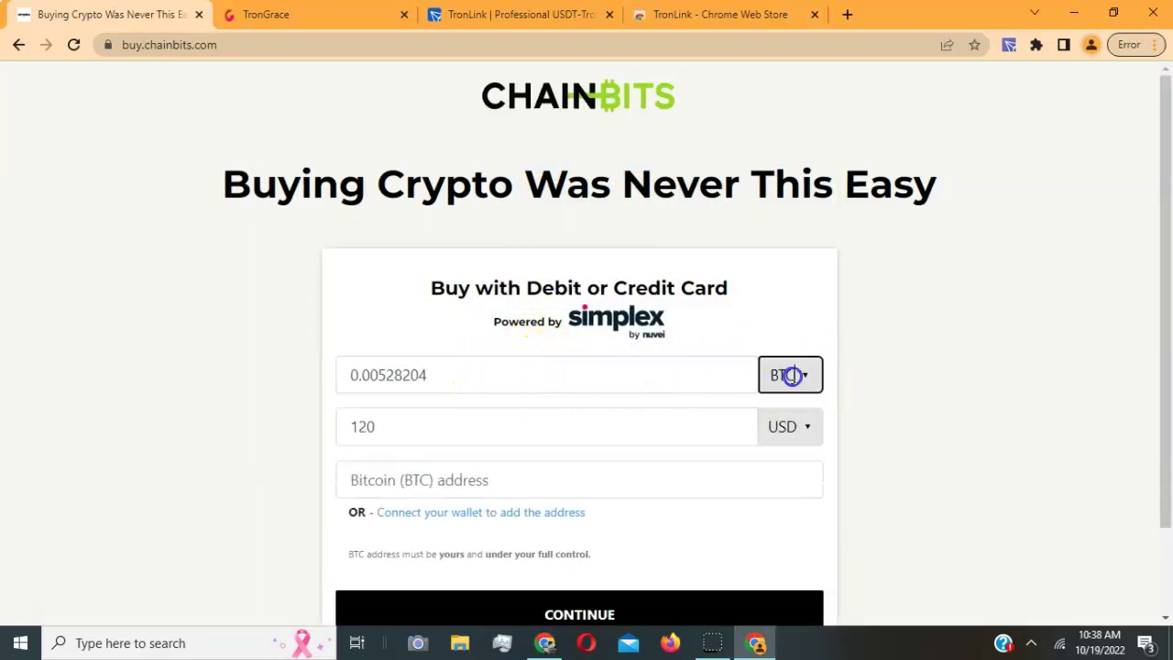
text(trx)
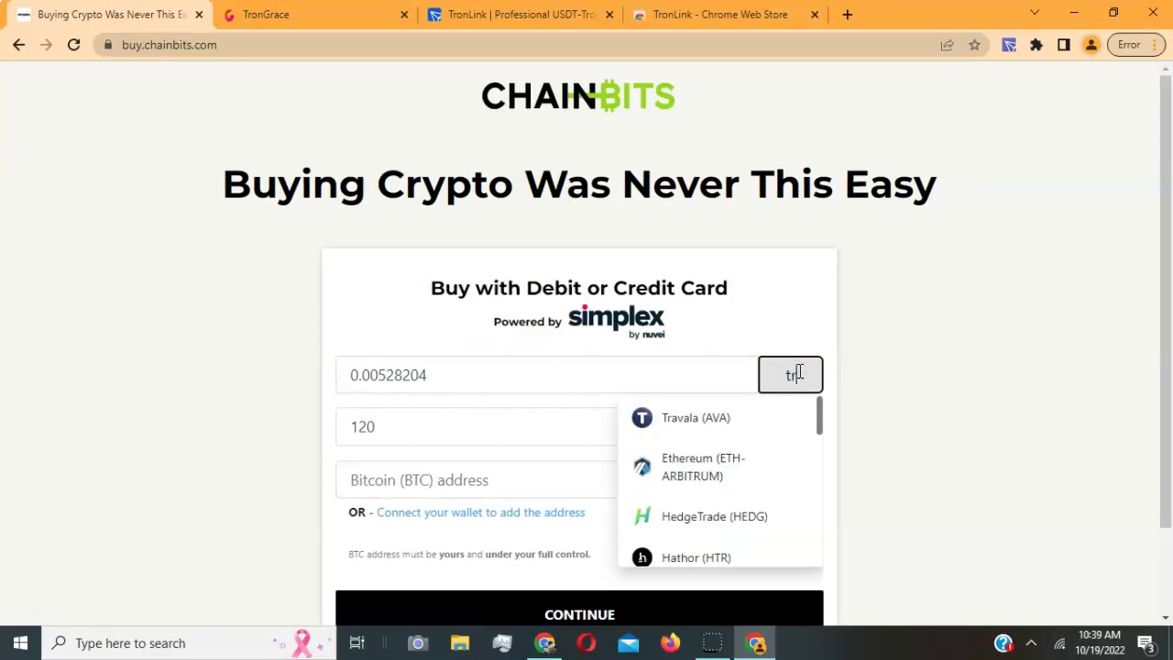
click(697, 419)
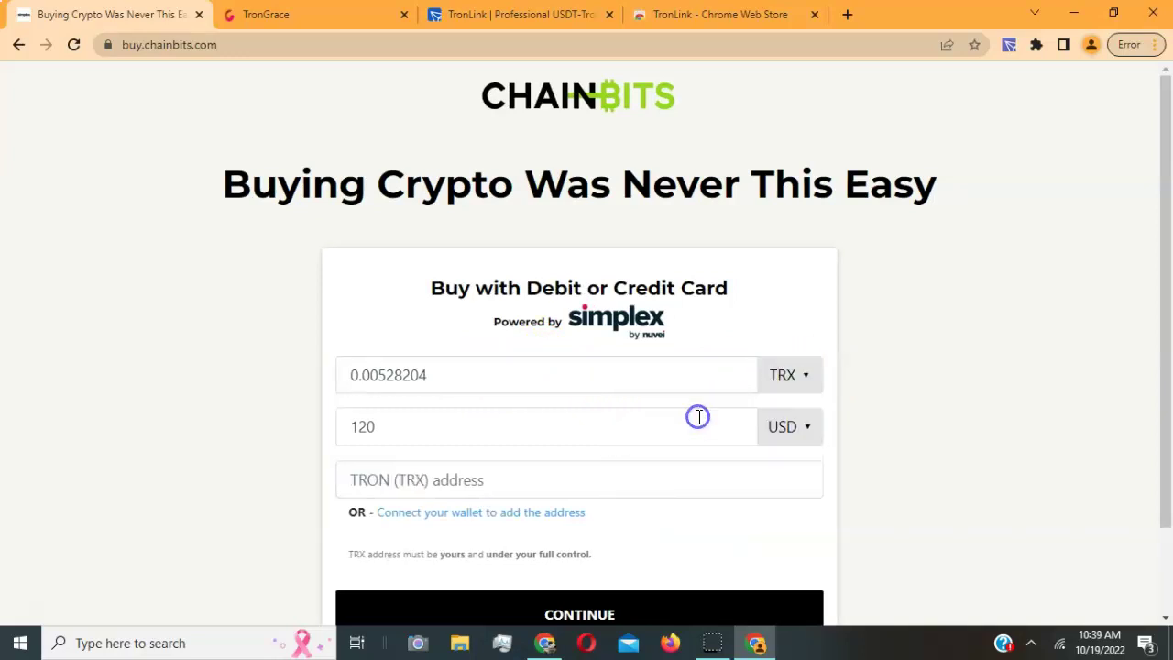
Replace the 120 USD amount with 50, giving 608.263076 TRX, and focus the TRON address field
drag(432, 431, 322, 421)
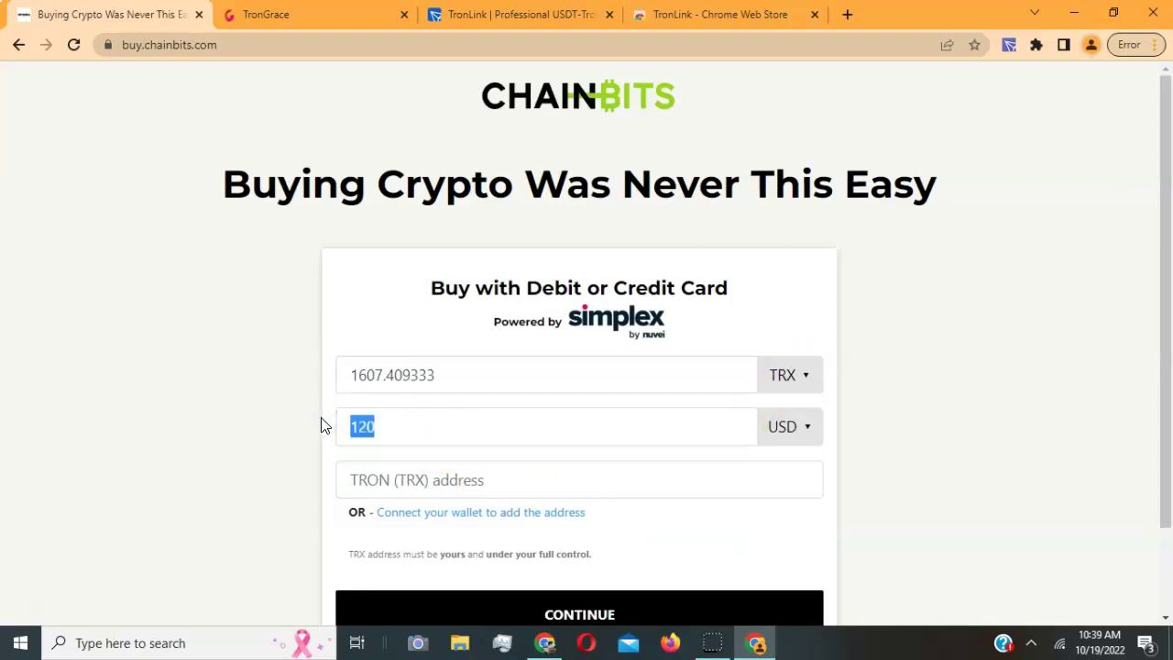
text(5)
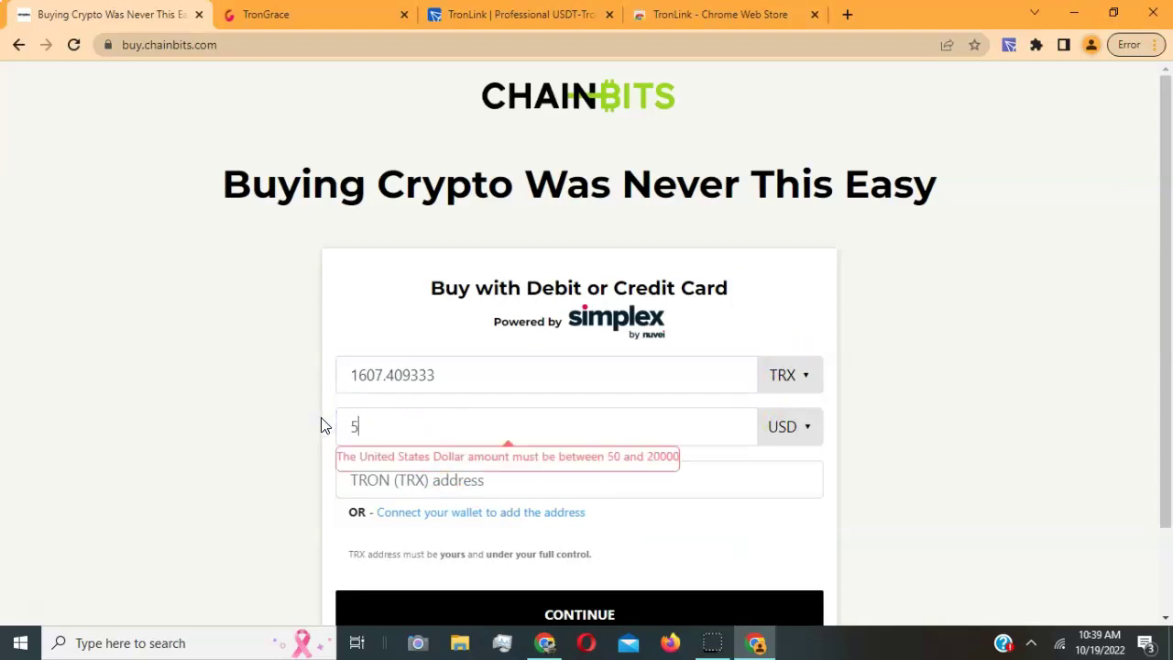
text(0)
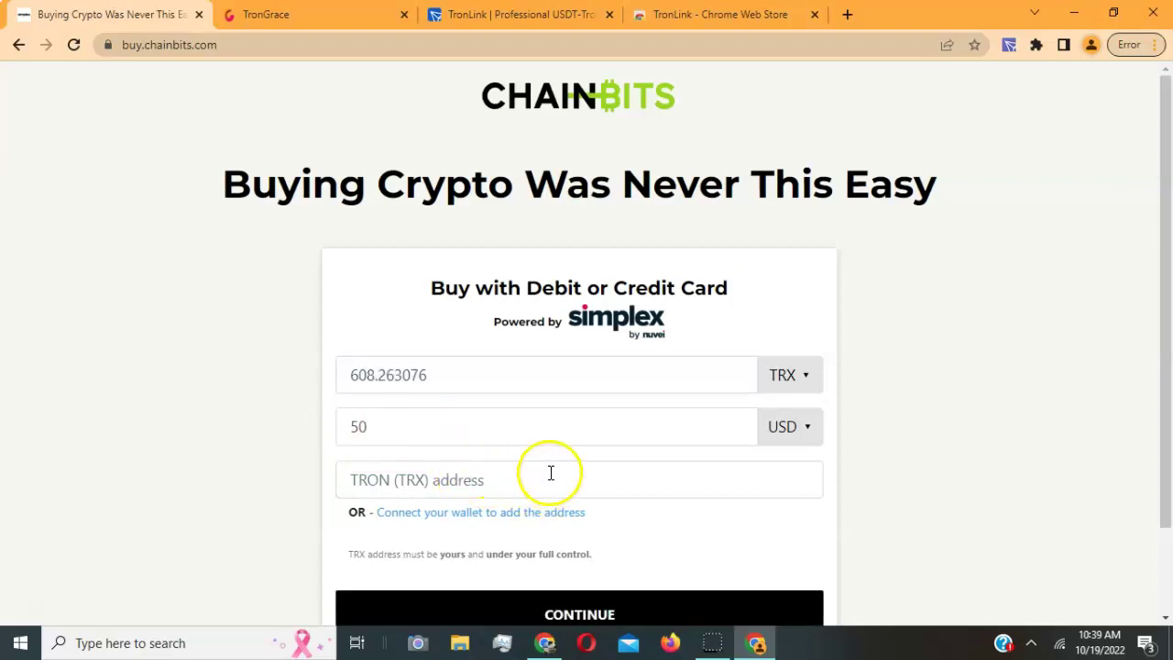
click(575, 474)
click(463, 433)
click(572, 479)
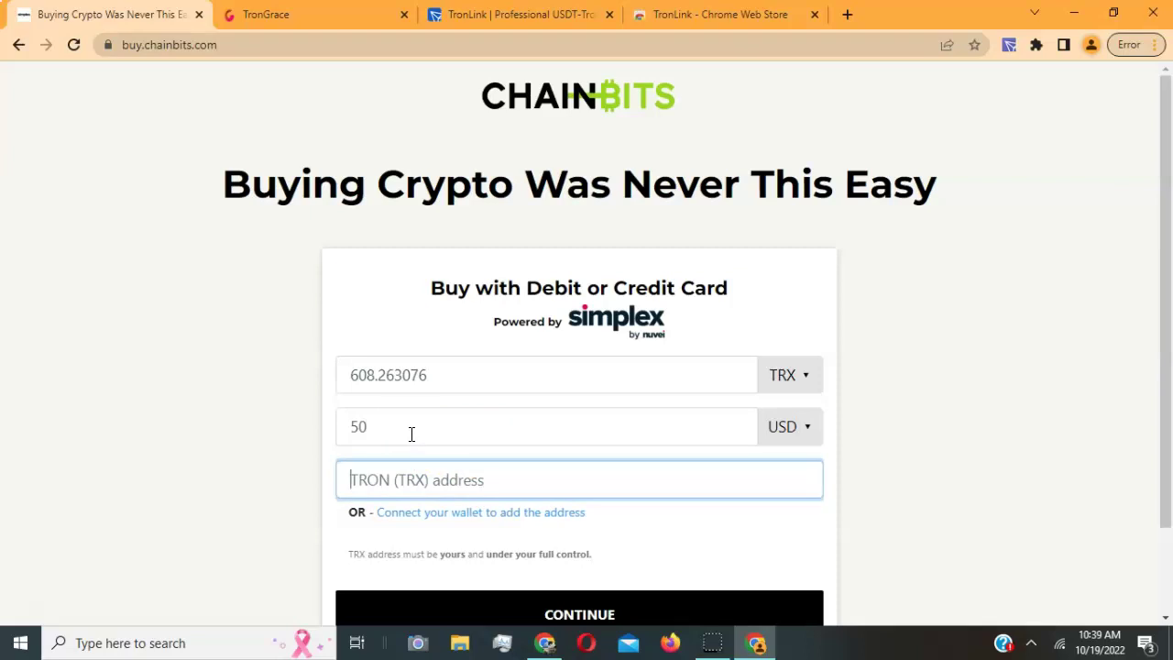
click(498, 483)
click(451, 482)
Copy the address from TronLink, paste it into the TRON (TRX) address field, and continue to checkout
click(1007, 46)
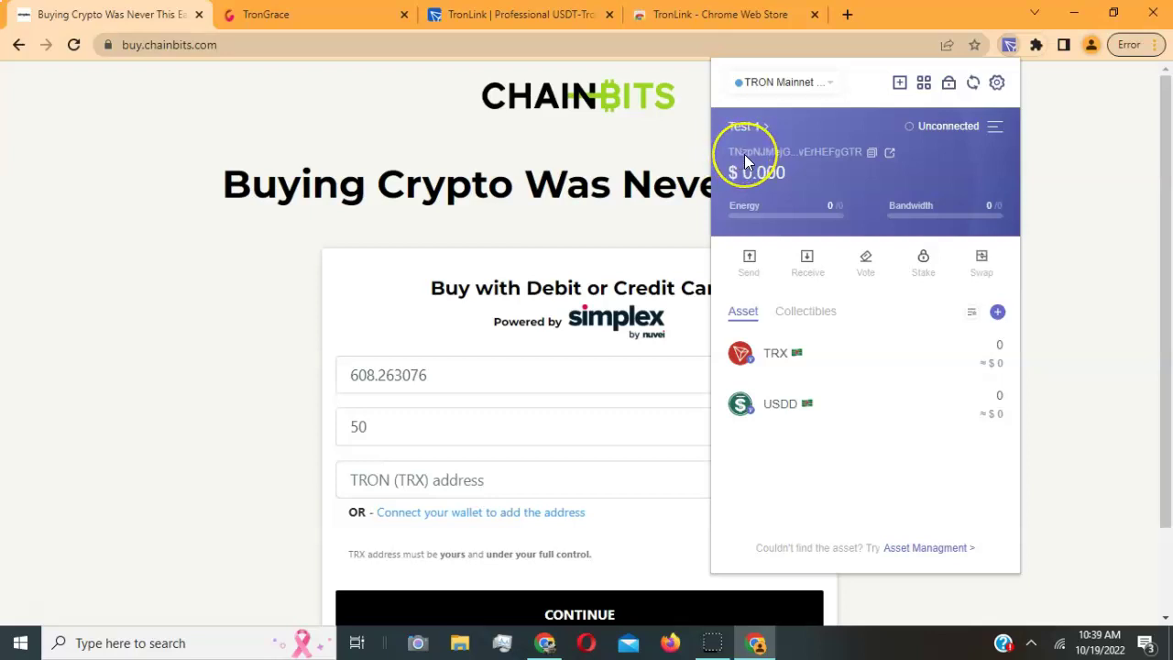
click(872, 160)
click(873, 154)
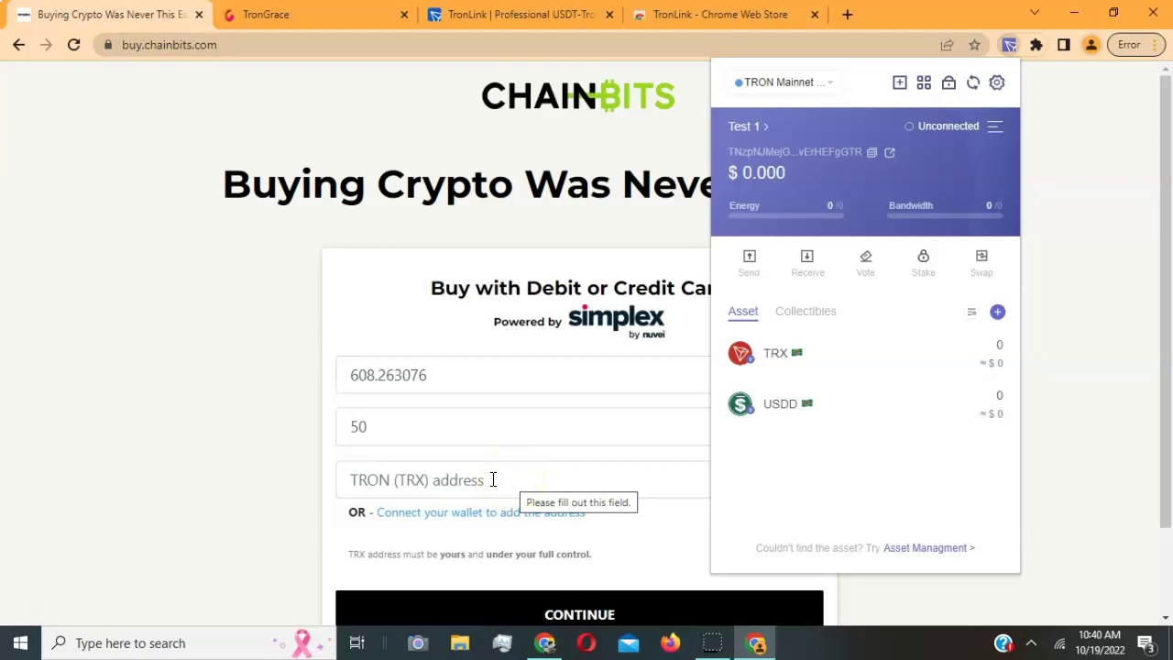
click(492, 480)
key(ctrl+v)
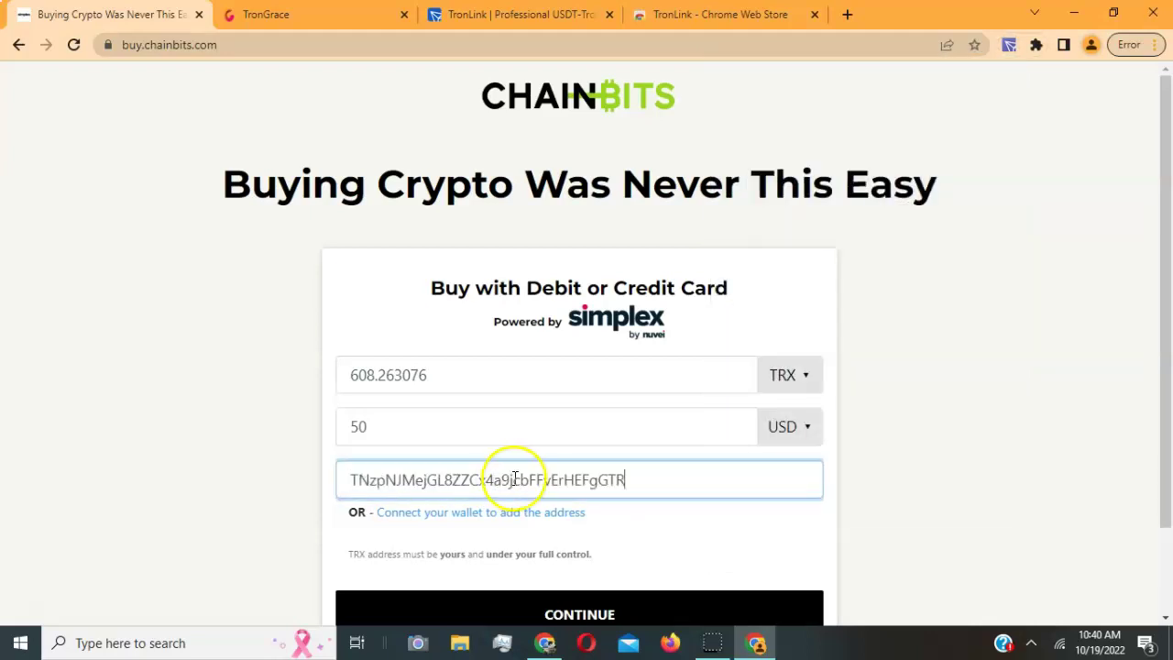
drag(1172, 328, 1169, 379)
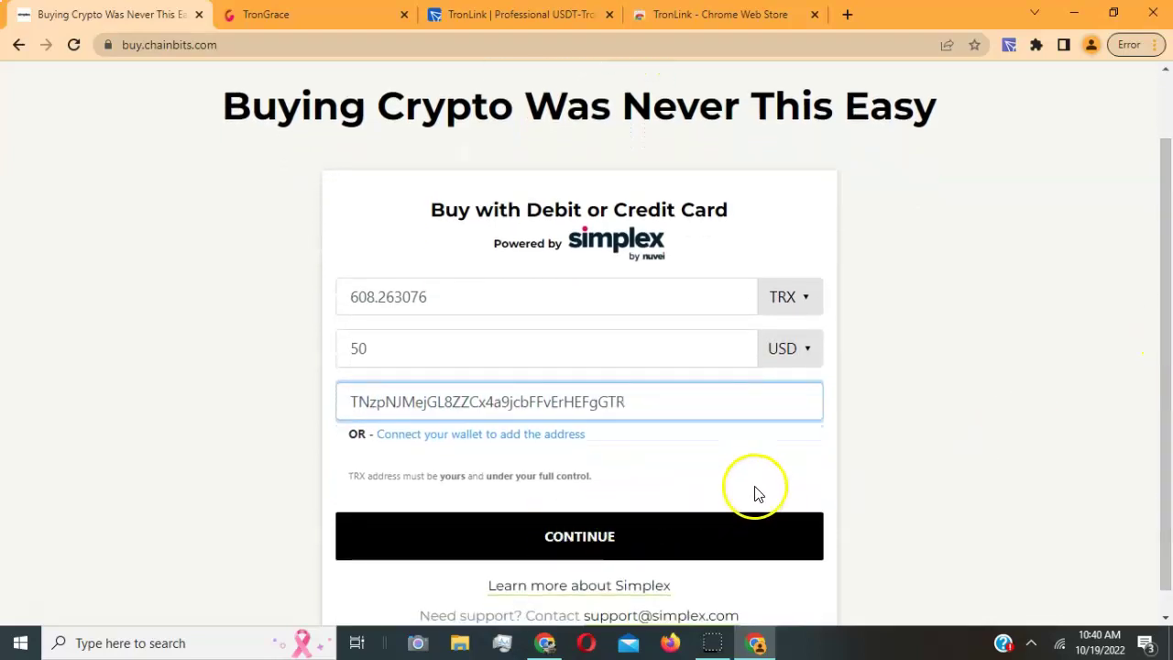
click(585, 536)
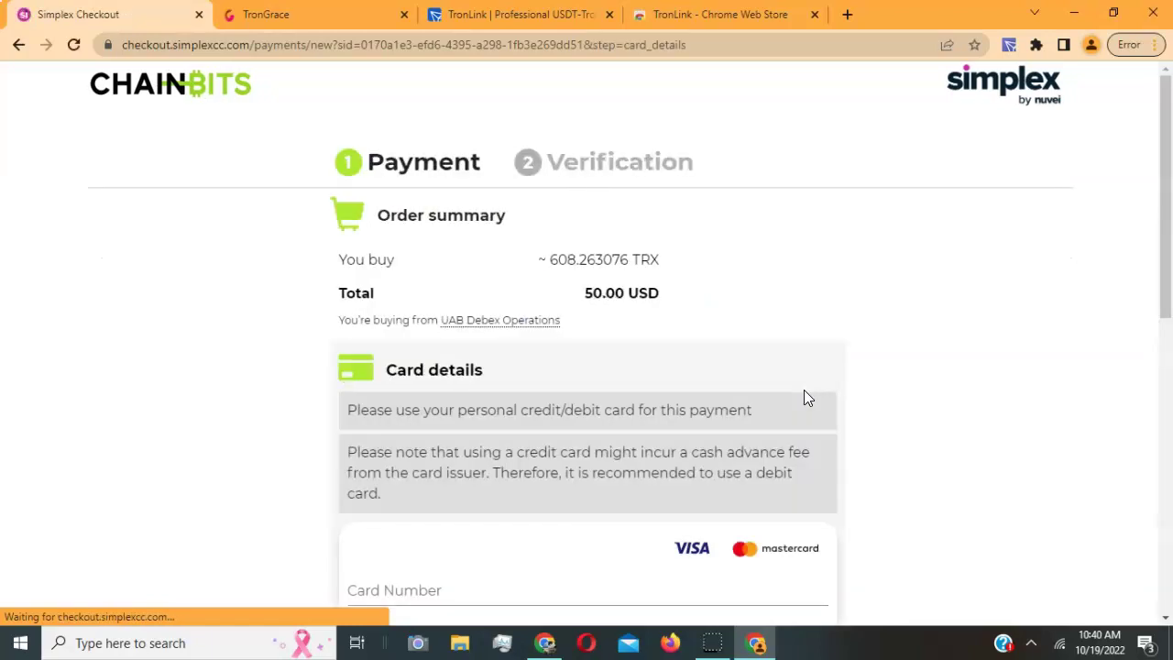
Scroll through the 50 USD / ~608 TRX Simplex card form, then view the TronLink TRX and USDD balances
scroll(655, 375, down, 5)
scroll(524, 327, up, 6)
scroll(532, 463, down, 5)
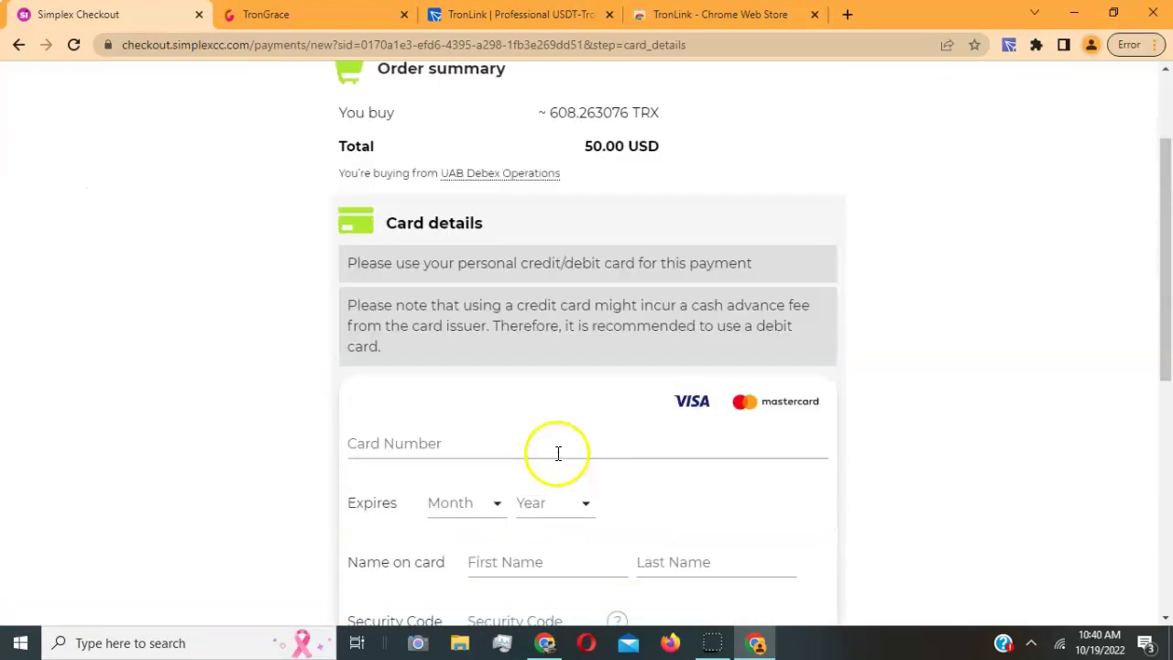
drag(1165, 367, 1169, 310)
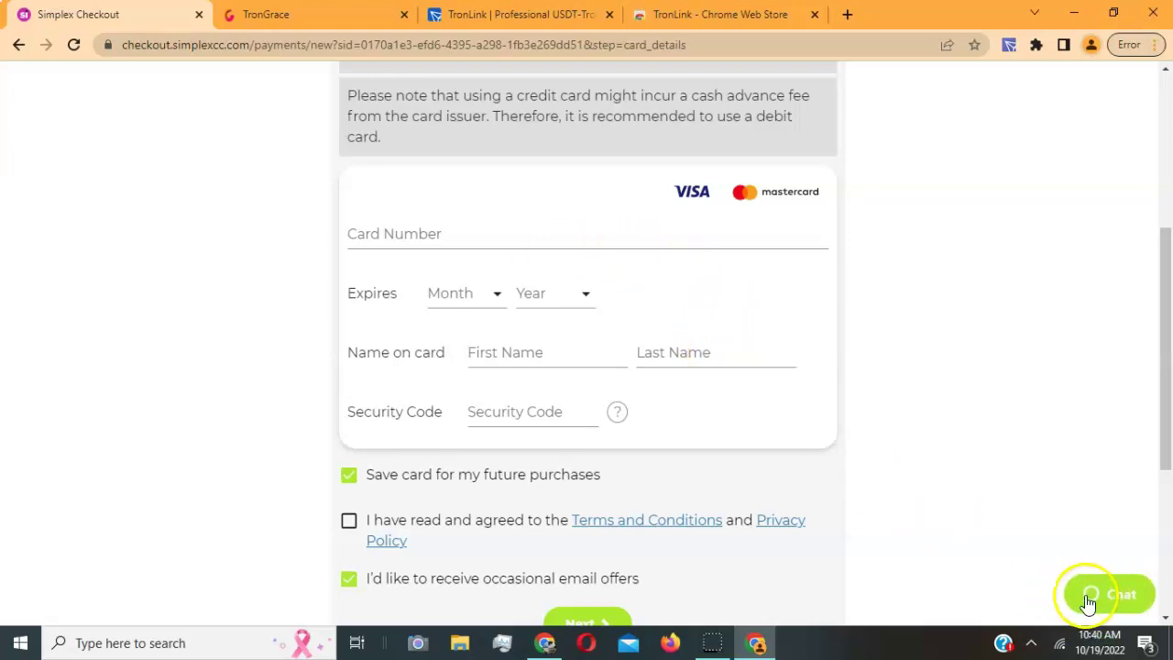
drag(1161, 340, 1169, 188)
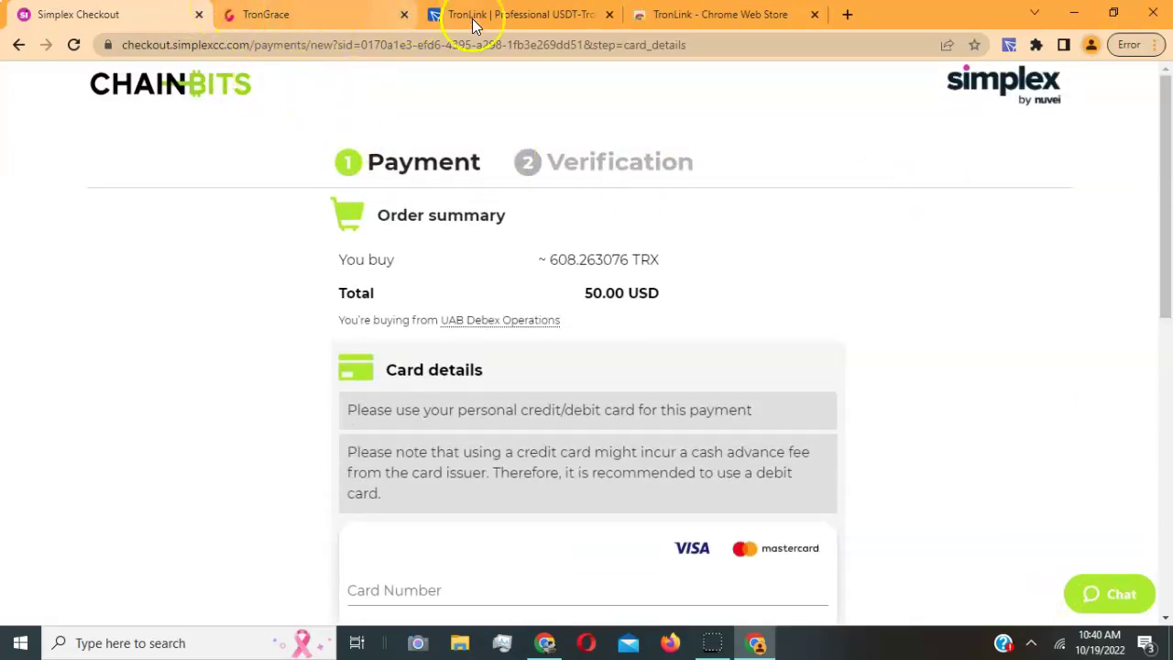
click(1009, 45)
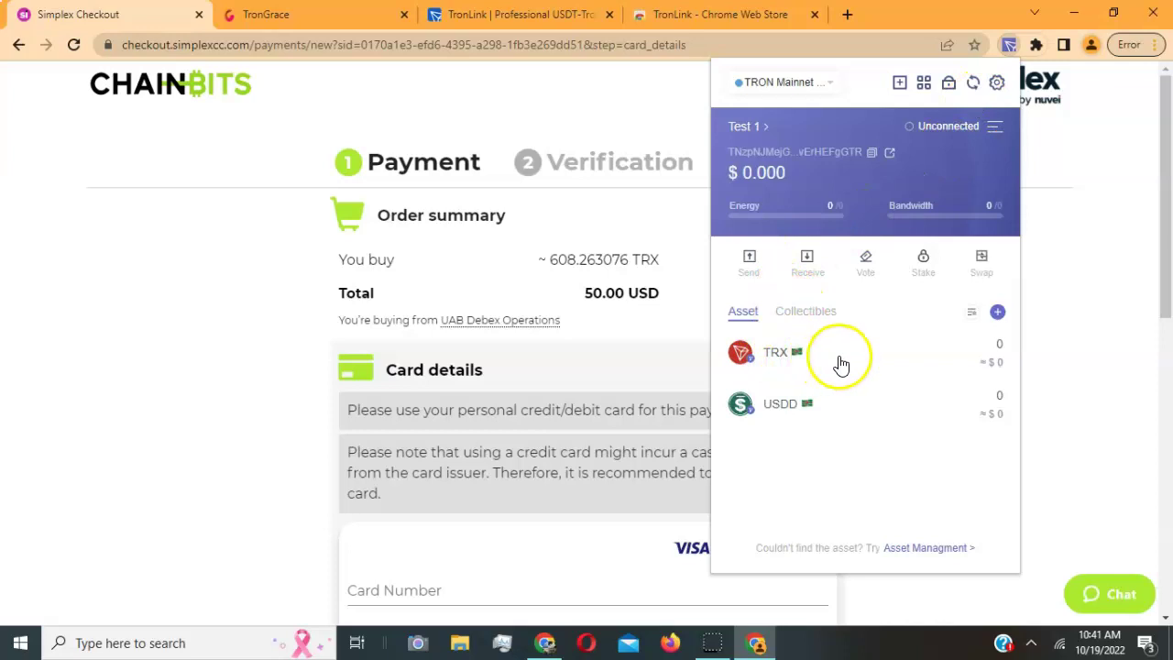
Reload TronGrace, approve the TronLink connection to trongrace.space, and open Make New Contribution
click(298, 11)
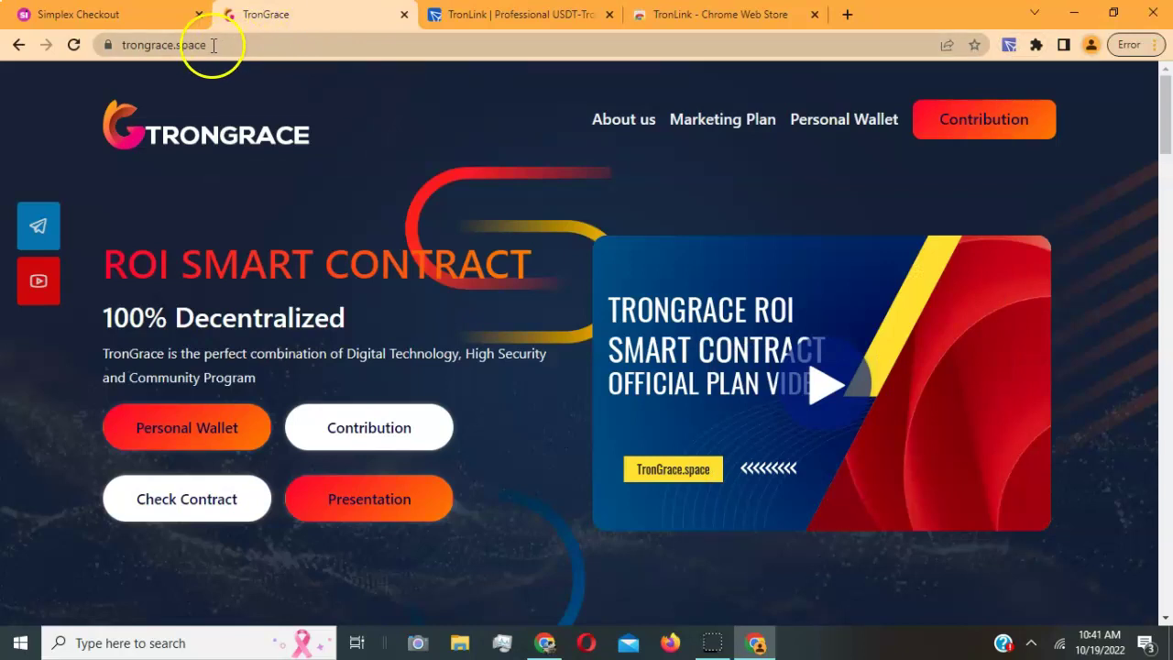
click(272, 47)
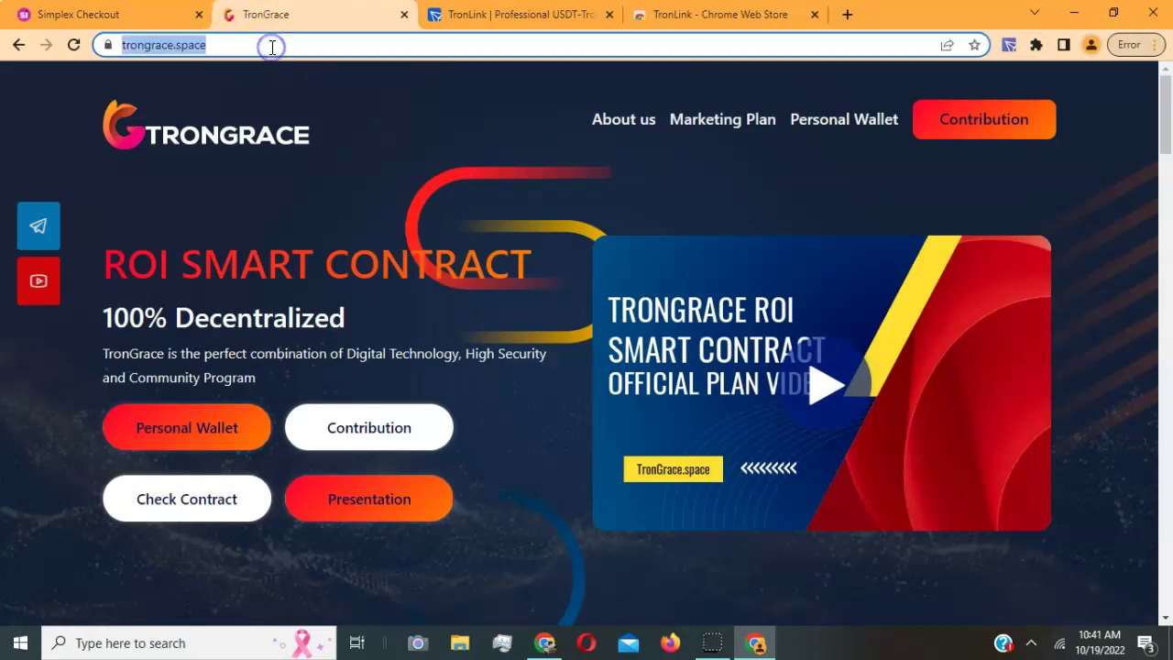
key(Return)
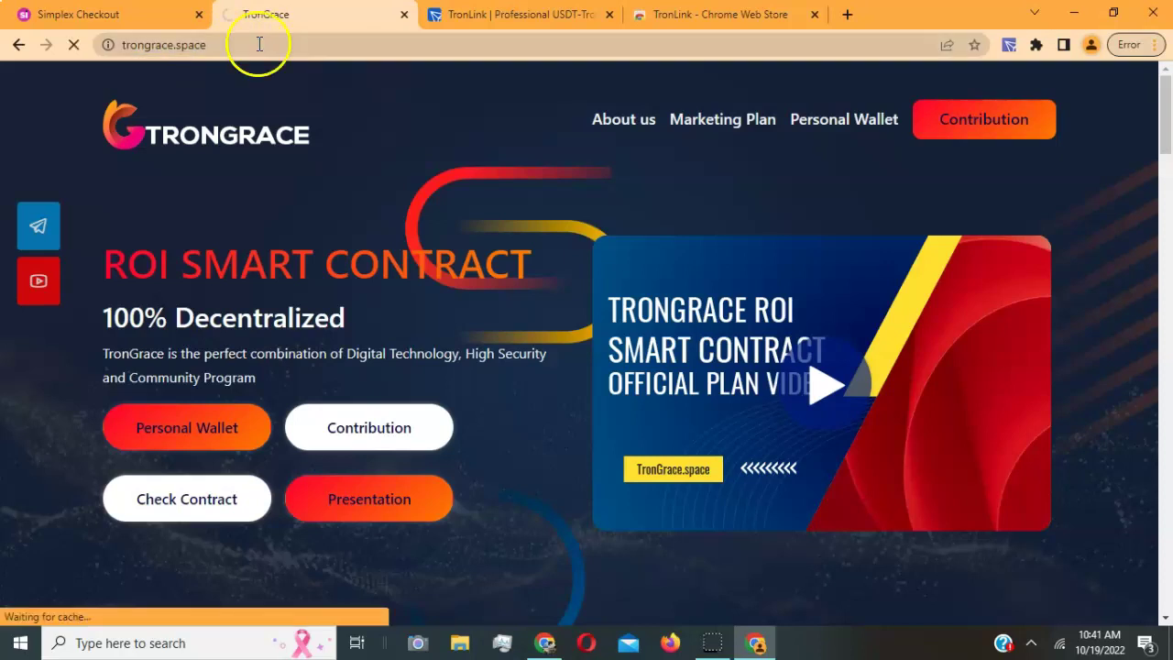
click(340, 48)
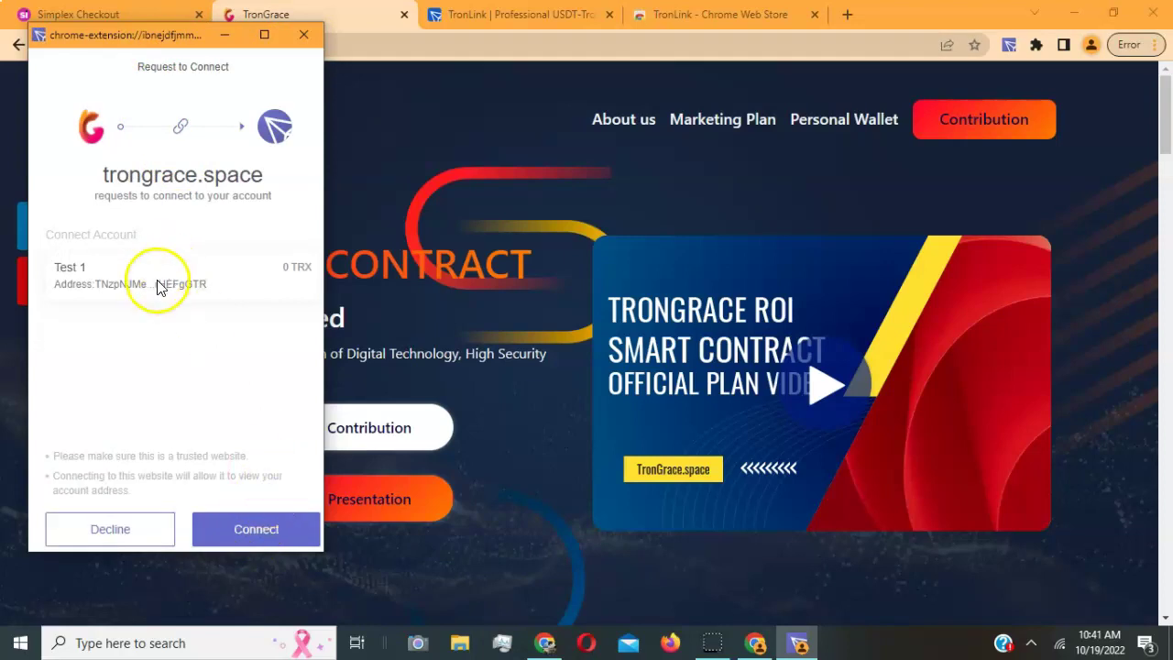
click(271, 527)
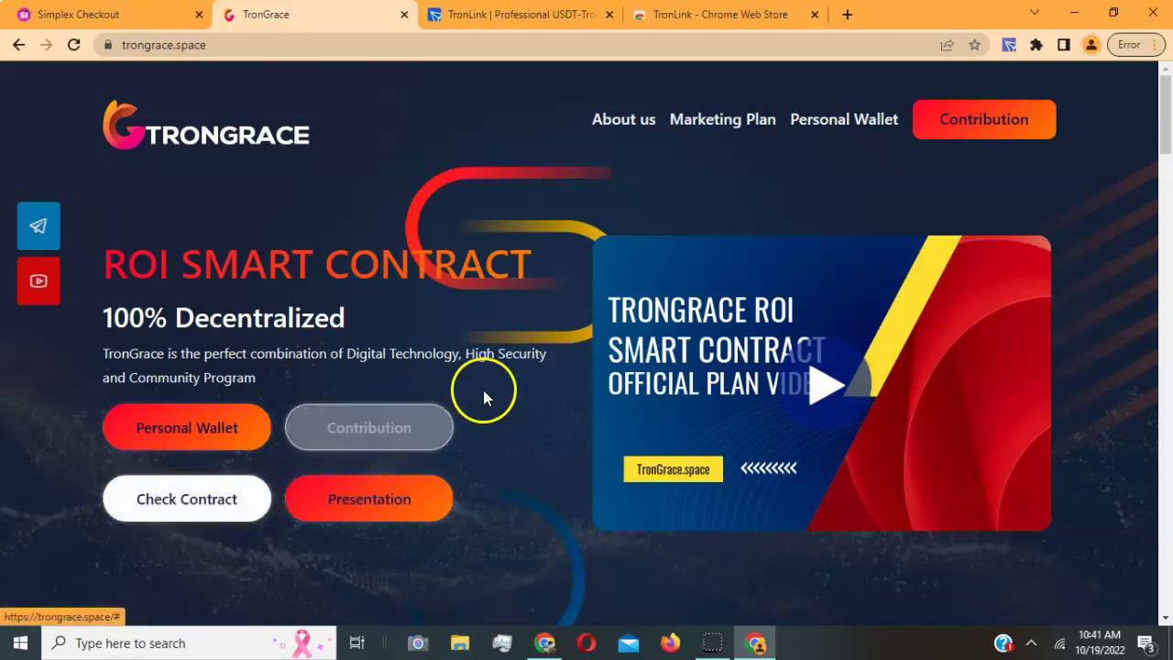
click(397, 430)
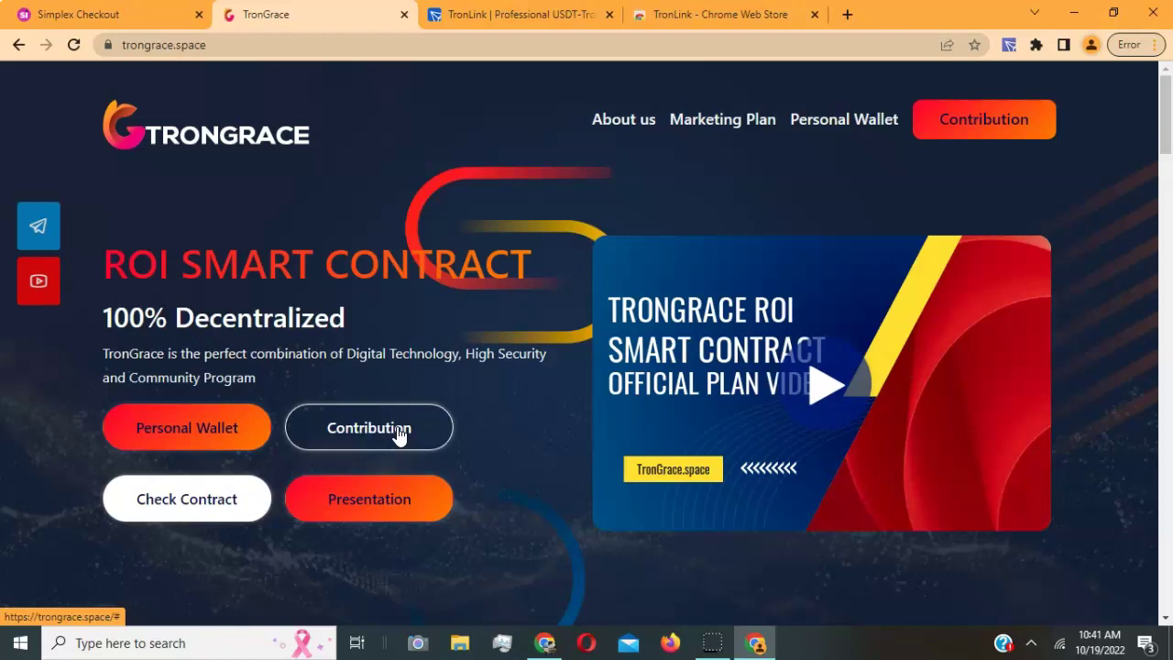
click(398, 435)
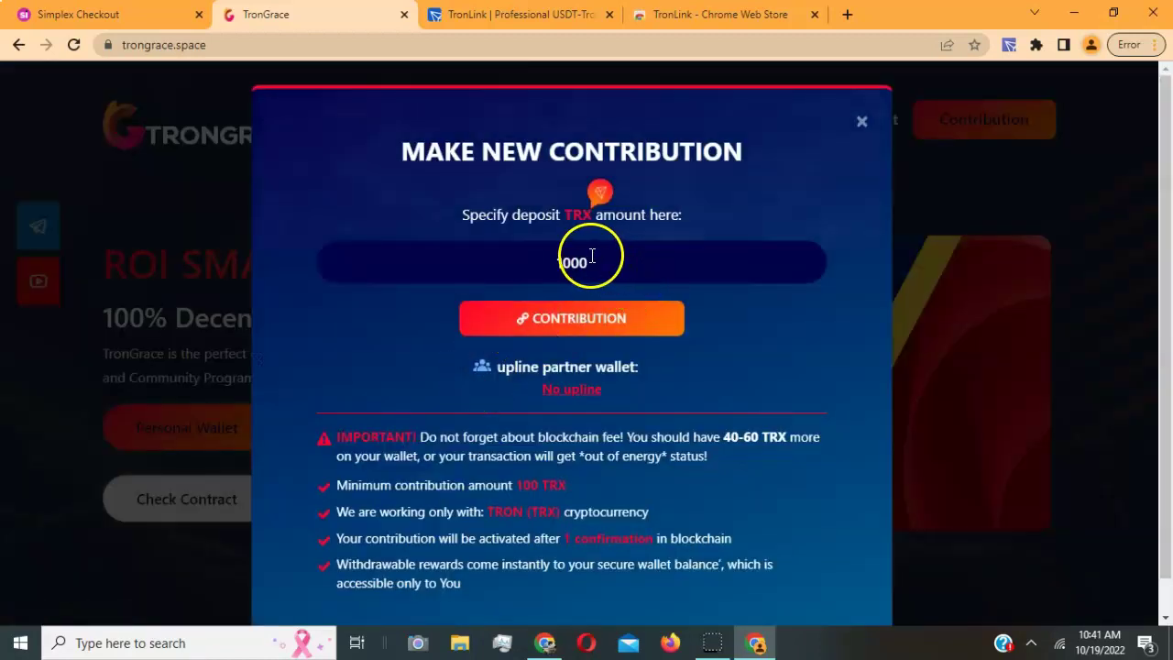
Inspect the minimum-contribution note and 1000 TRX deposit amount, then close the contribution dialog
drag(518, 484, 579, 491)
mouse_move(608, 260)
mouse_down()
mouse_move(465, 262)
mouse_move(473, 274)
mouse_move(608, 263)
mouse_up()
click(532, 263)
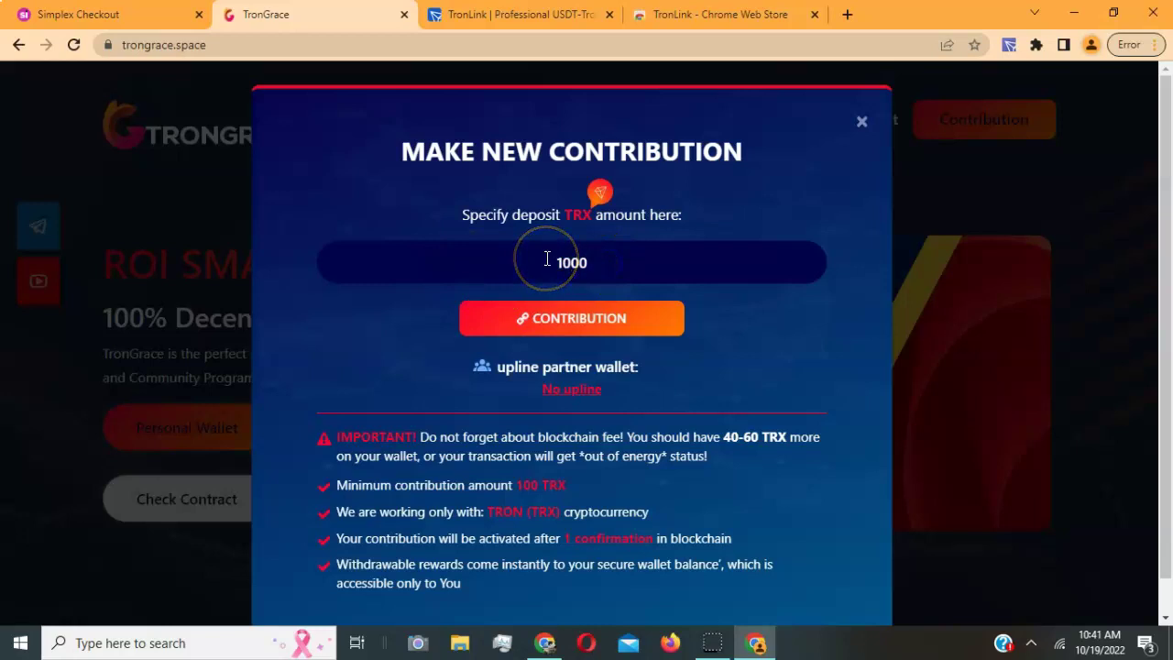
mouse_move(610, 259)
mouse_down()
mouse_move(566, 273)
mouse_move(603, 261)
mouse_up()
click(862, 123)
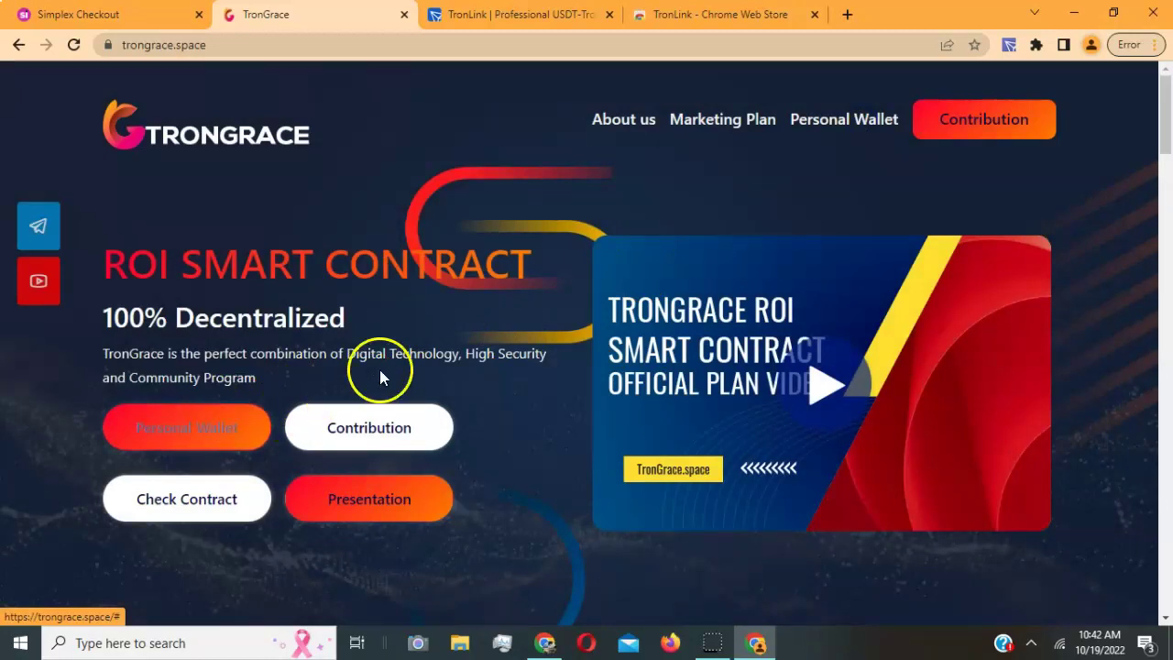
mouse_move(1167, 116)
mouse_down()
mouse_move(1169, 521)
mouse_move(1157, 126)
mouse_up()
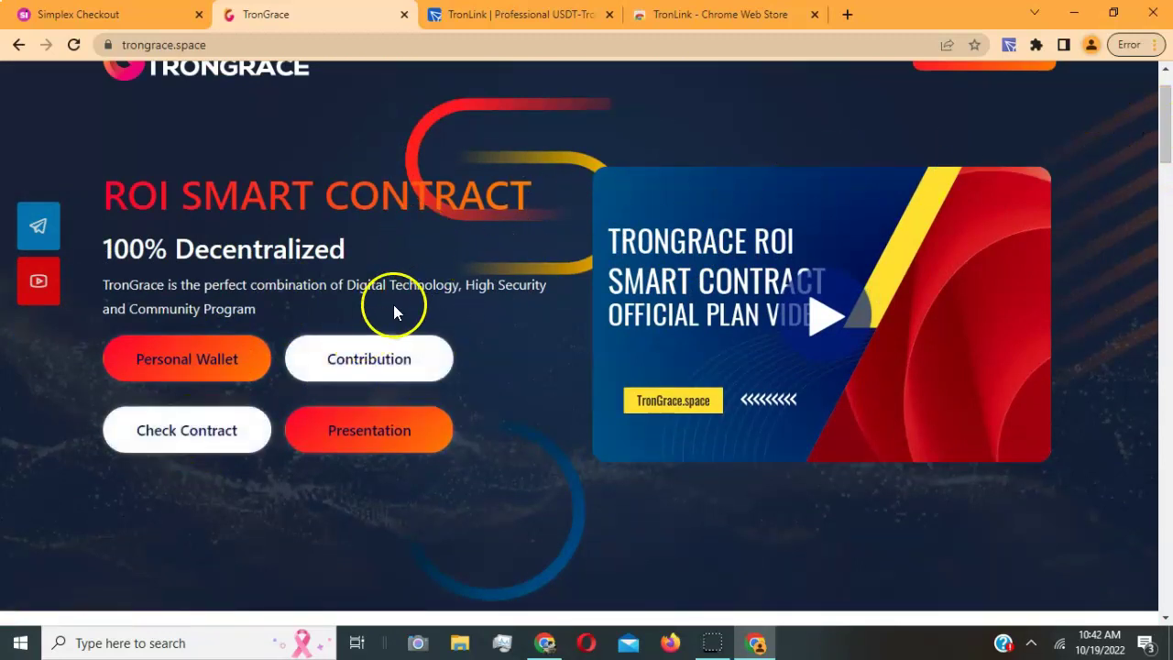
scroll(1157, 132, up, 1)
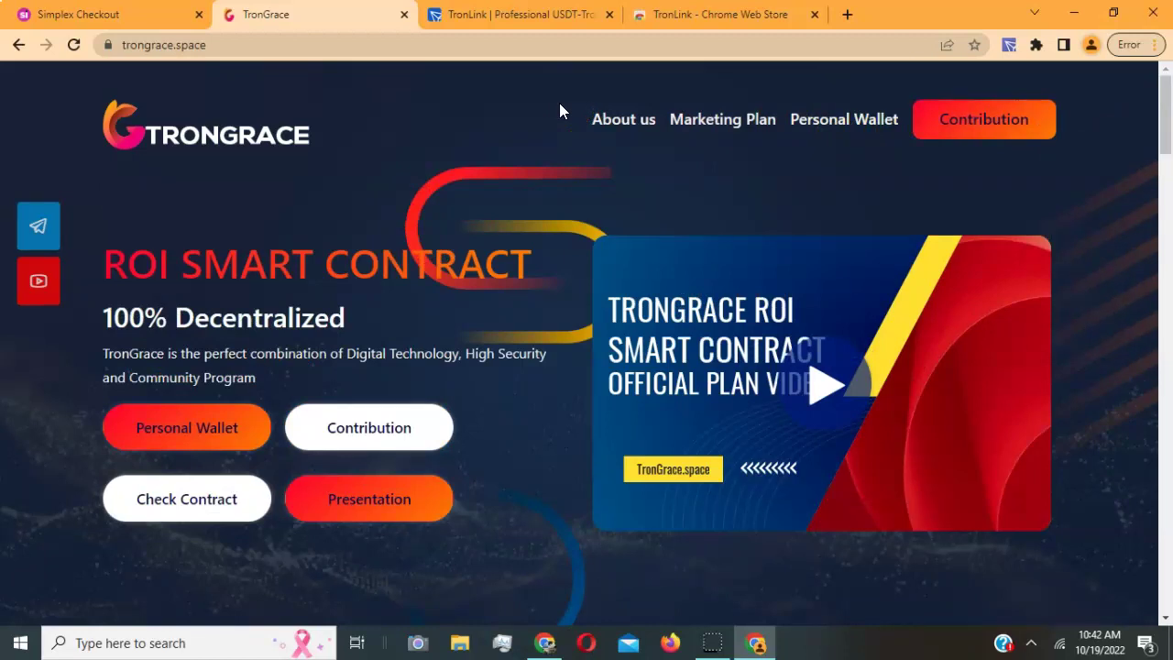
scroll(1054, 404, down, 5)
scroll(1091, 394, up, 5)
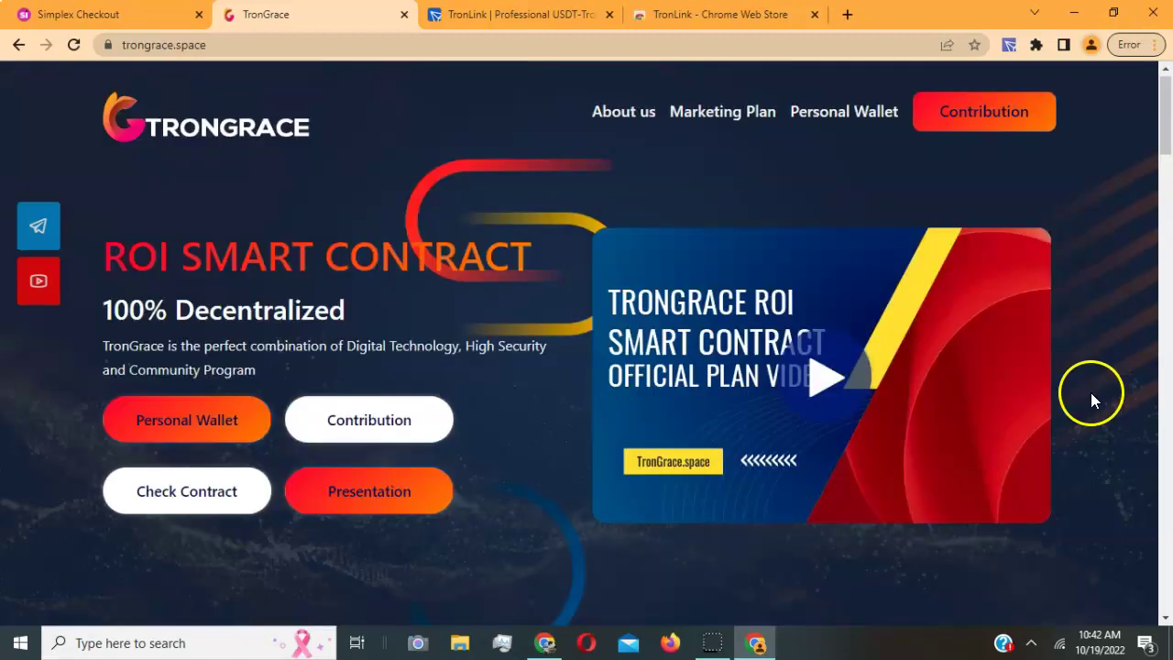